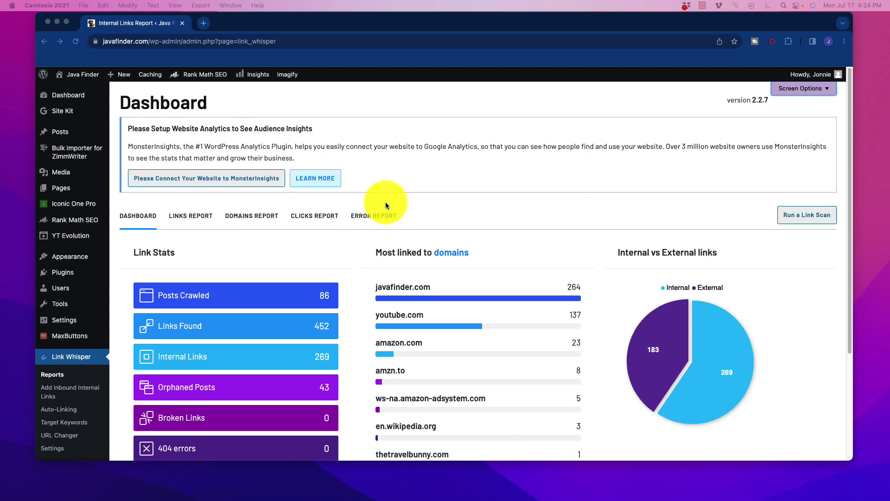
Open All Posts and scroll through each post's inbound, outbound and external link counts
scroll(294, 207, down, 2)
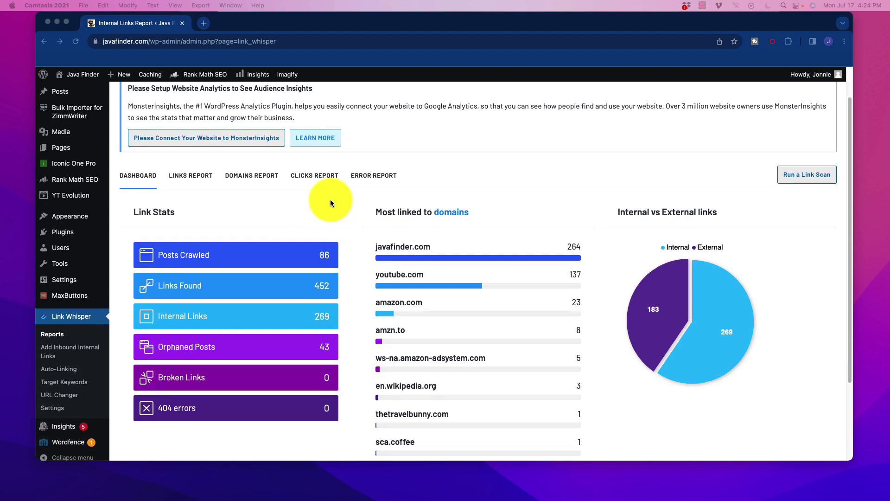
scroll(331, 203, down, 2)
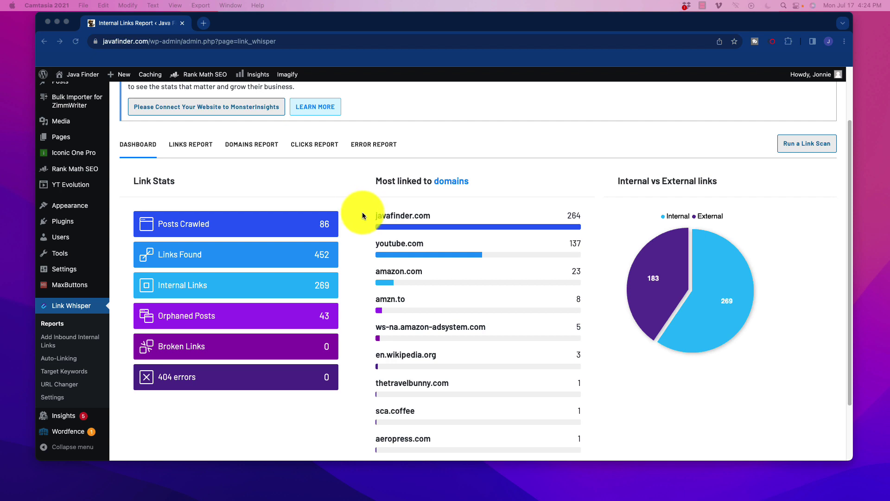
scroll(139, 186, up, 5)
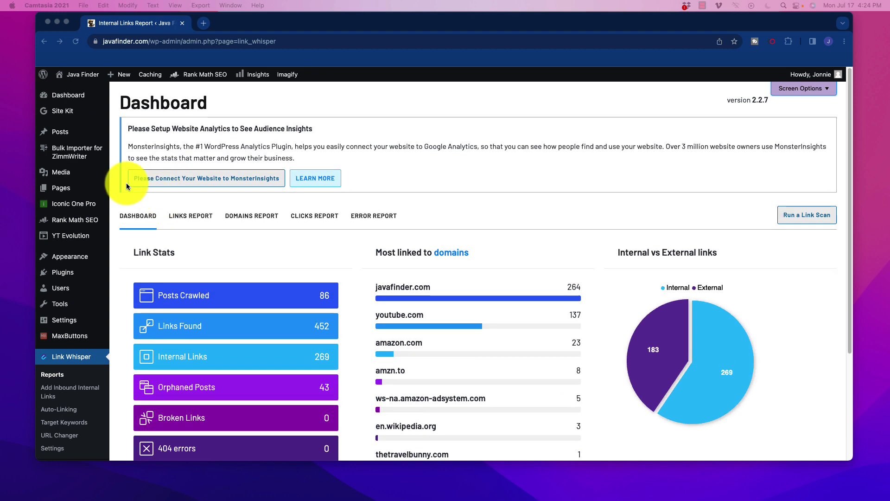
click(65, 132)
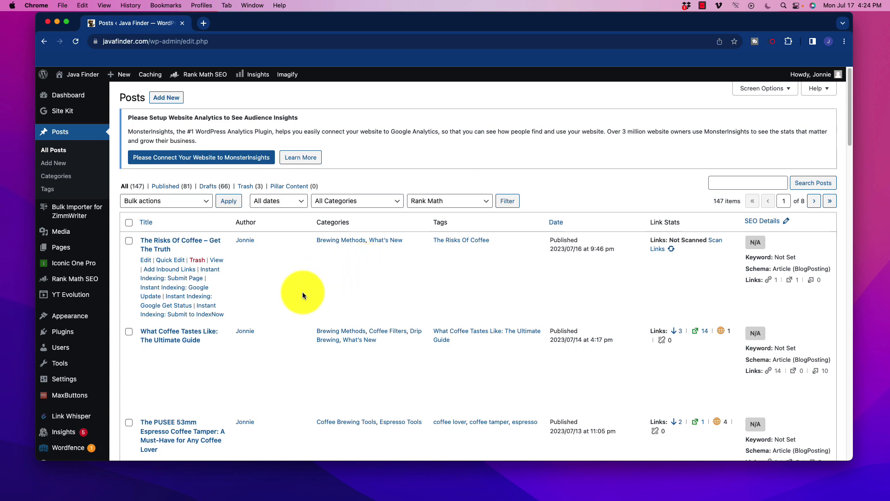
scroll(288, 287, down, 5)
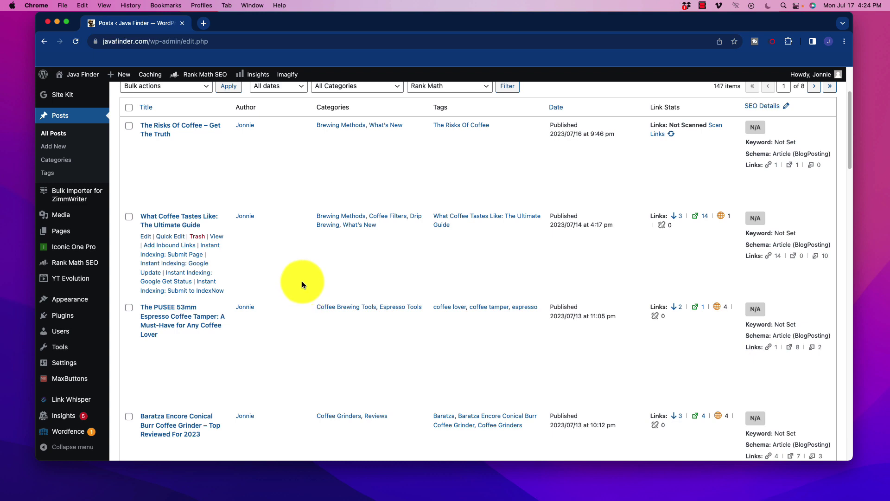
scroll(189, 123, up, 5)
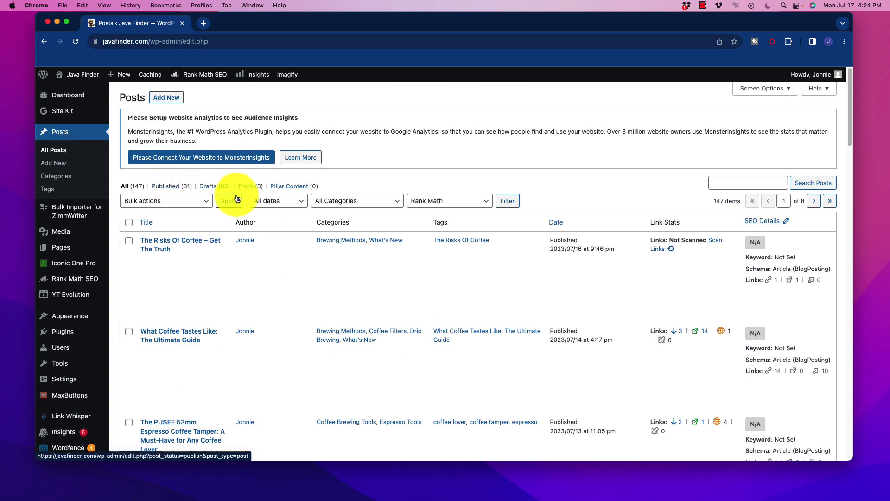
mouse_move(349, 251)
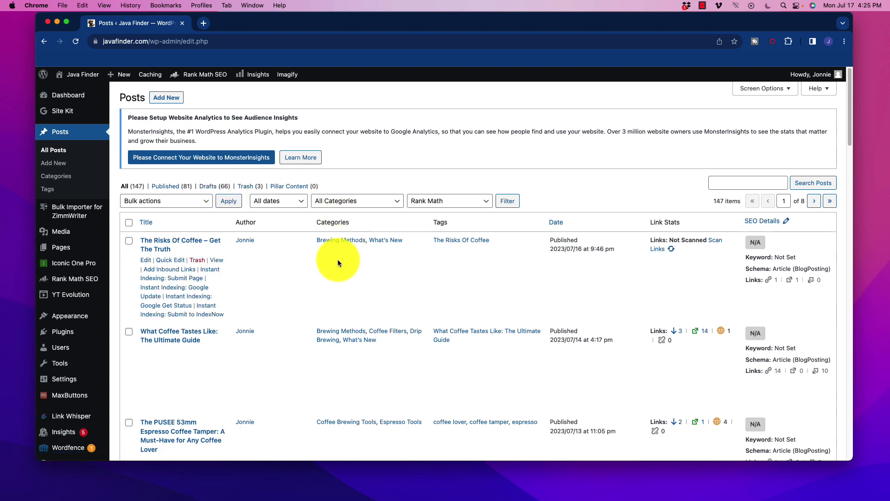
scroll(306, 267, down, 5)
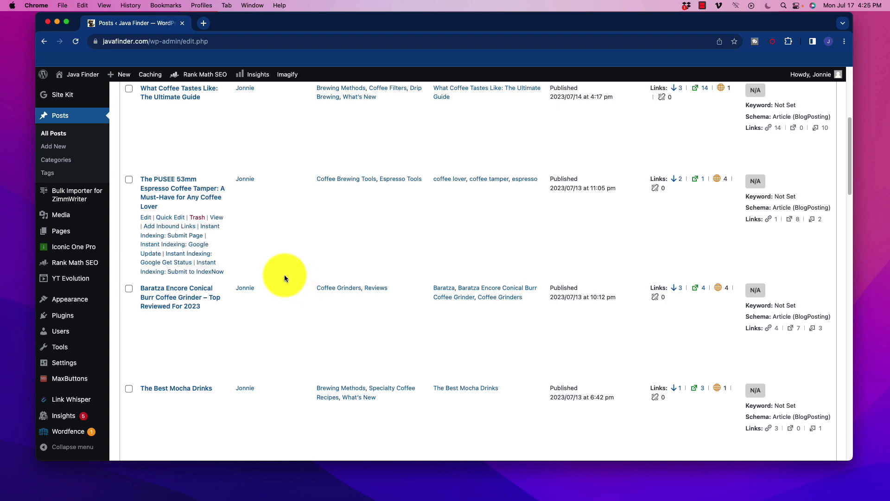
scroll(284, 275, up, 5)
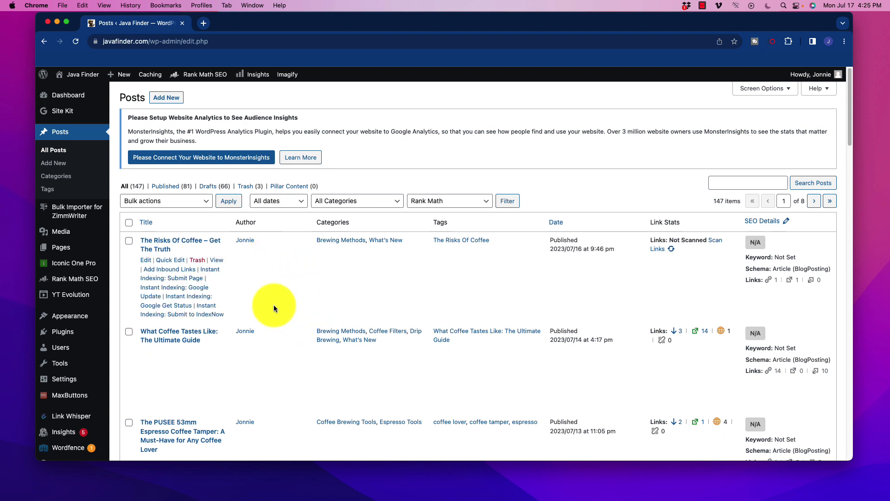
scroll(259, 278, down, 2)
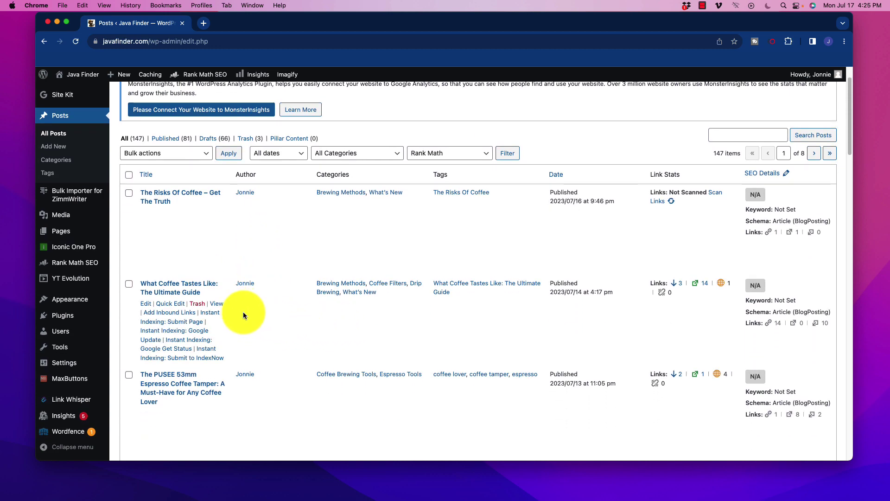
Open the Link Whisper Reports Dashboard showing 86 posts crawled, 452 links and 43 orphaned posts
click(78, 401)
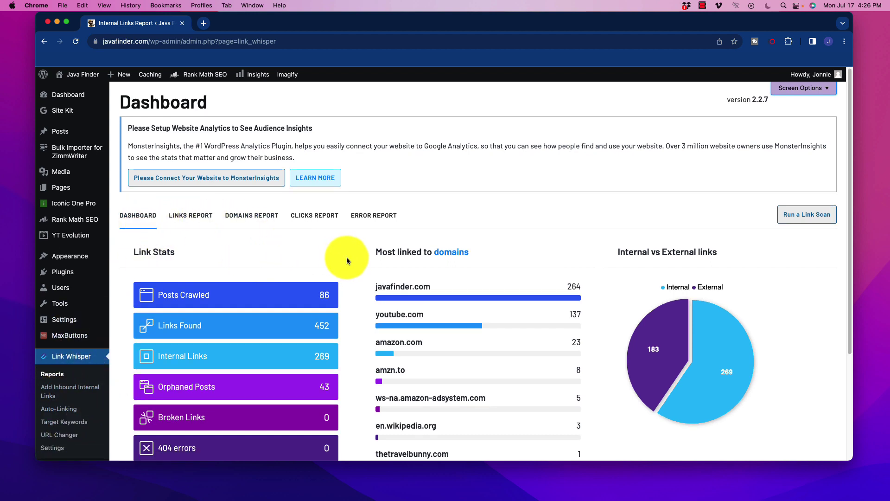
scroll(349, 255, down, 5)
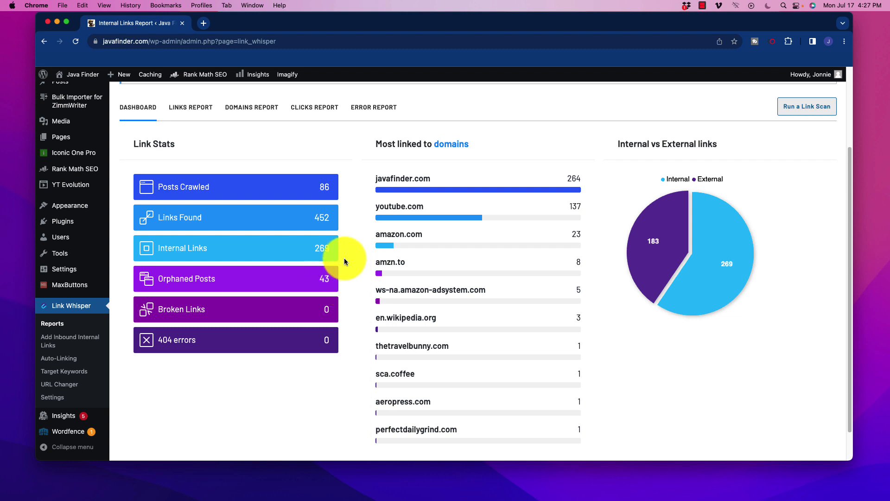
scroll(283, 211, up, 2)
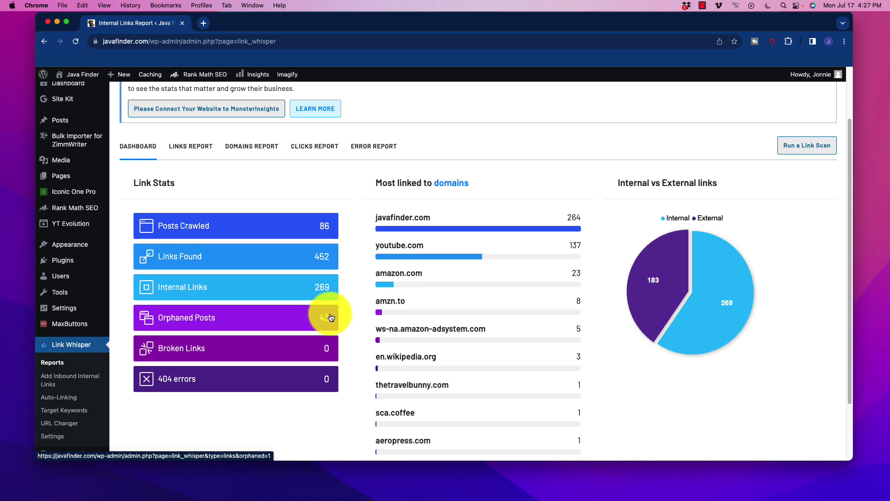
Open the Links Report and scroll through the per-post link counts
click(198, 147)
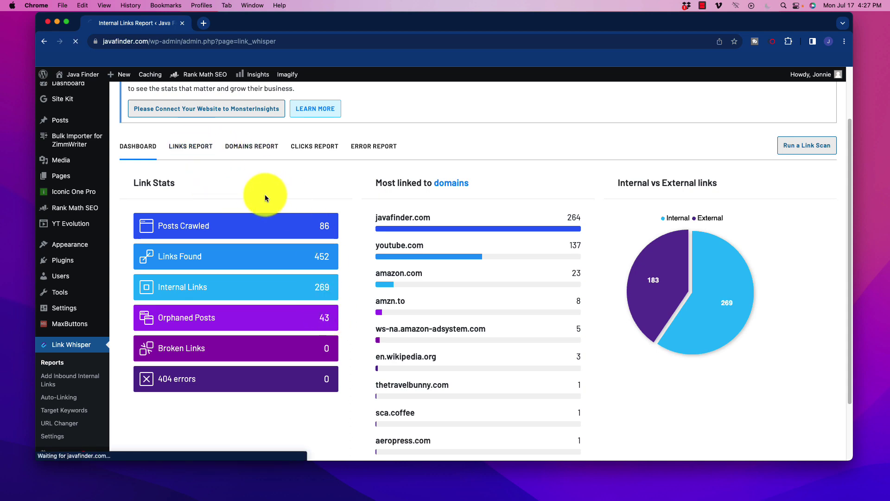
mouse_move(318, 334)
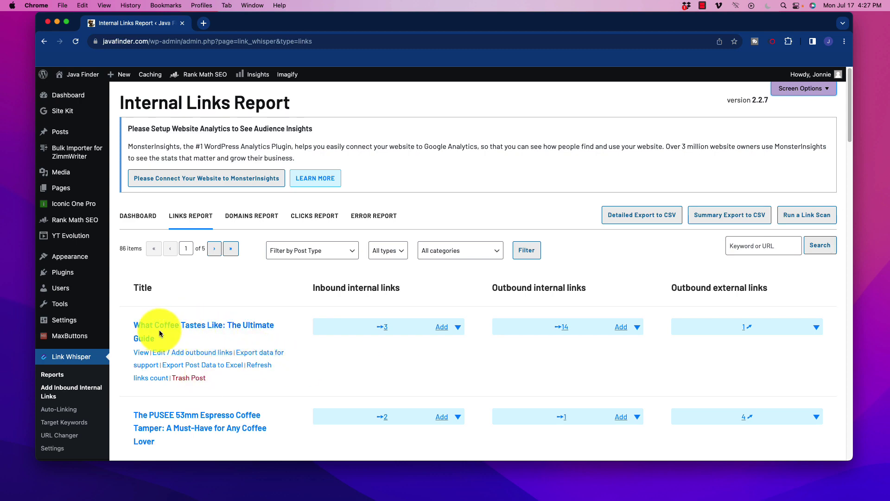
scroll(184, 383, down, 3)
scroll(184, 382, down, 6)
scroll(236, 352, up, 10)
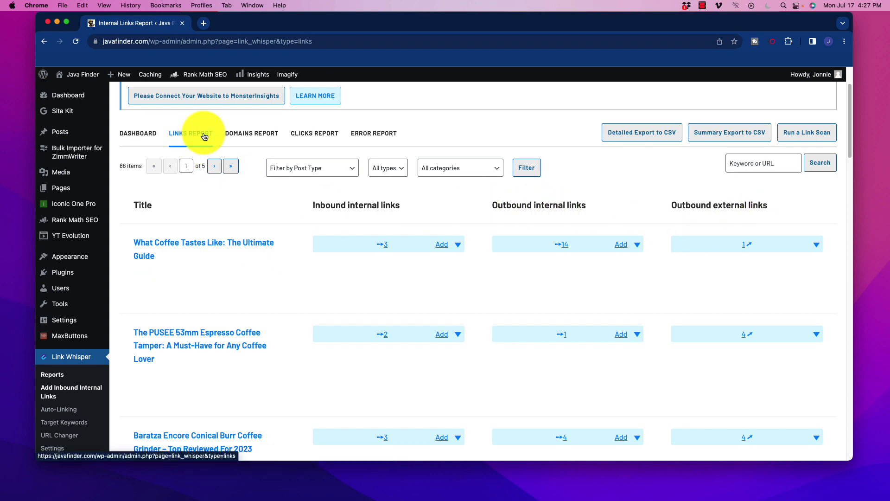
scroll(419, 365, down, 1)
scroll(410, 361, down, 10)
scroll(401, 358, up, 15)
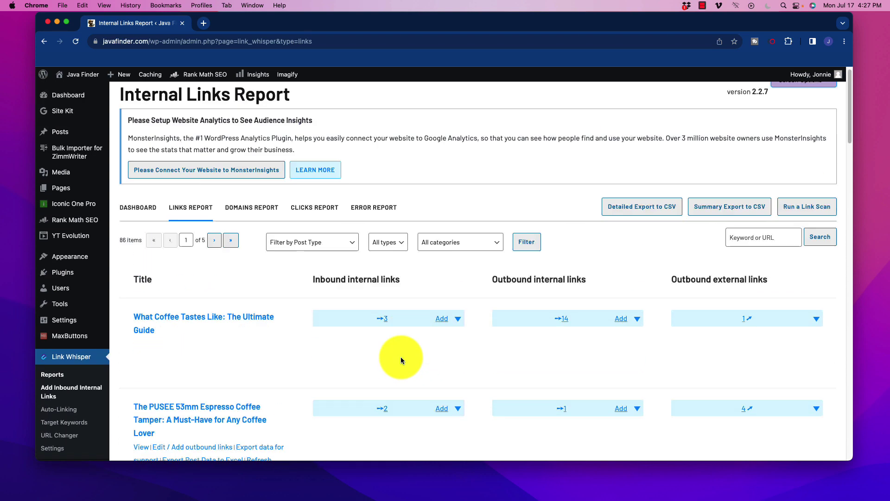
scroll(403, 356, down, 1)
scroll(404, 353, down, 3)
Expand the three posts linking into What Coffee Tastes Like: The Ultimate Guide
click(407, 252)
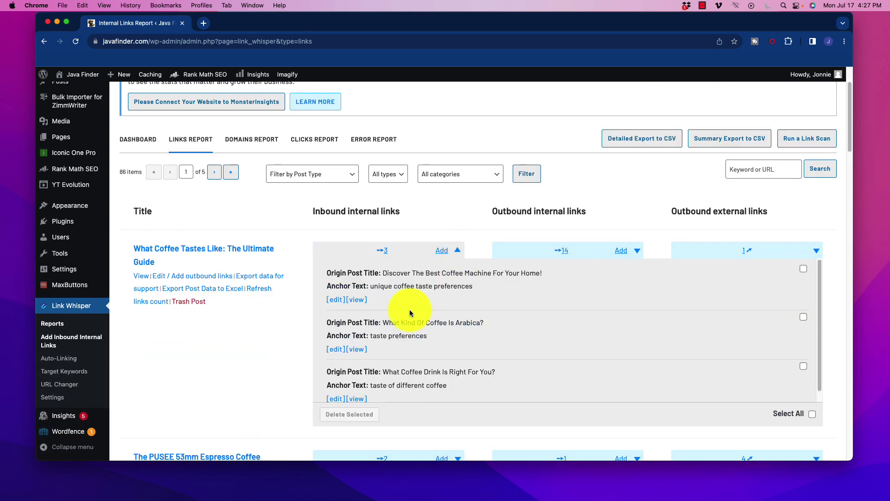
scroll(478, 306, down, 1)
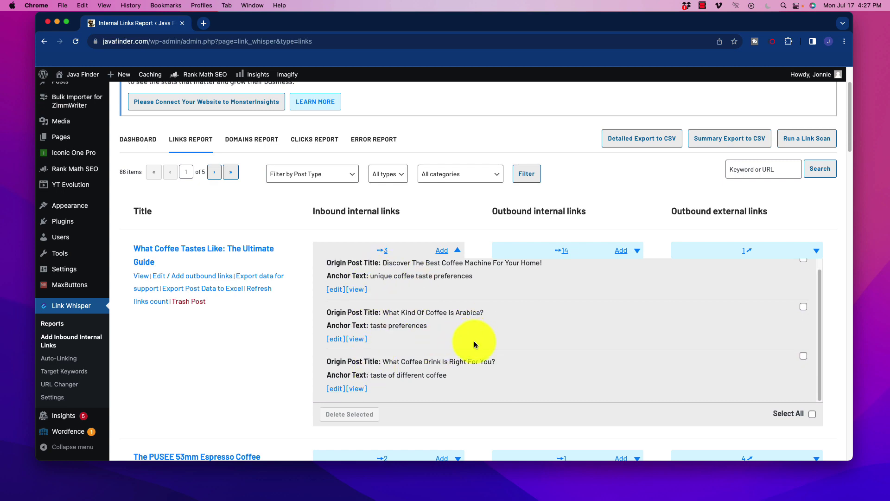
scroll(420, 297, up, 1)
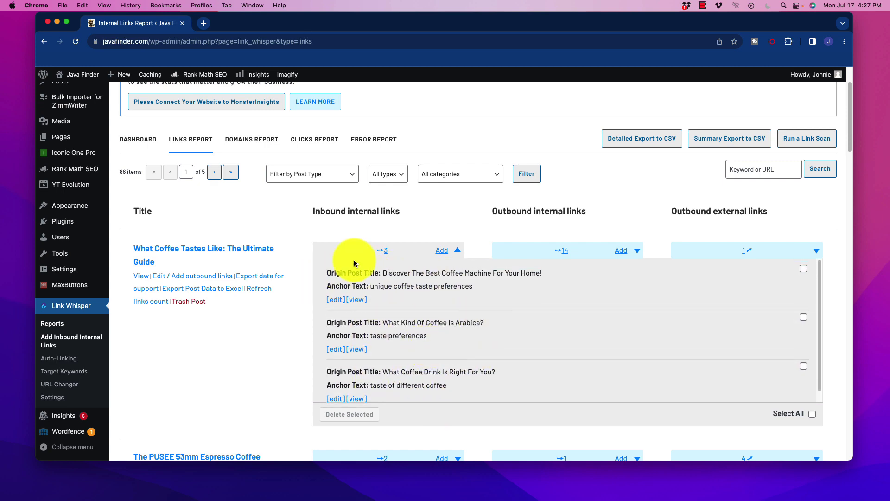
Open the Domains Report and scroll through its 18 linked domains
click(250, 146)
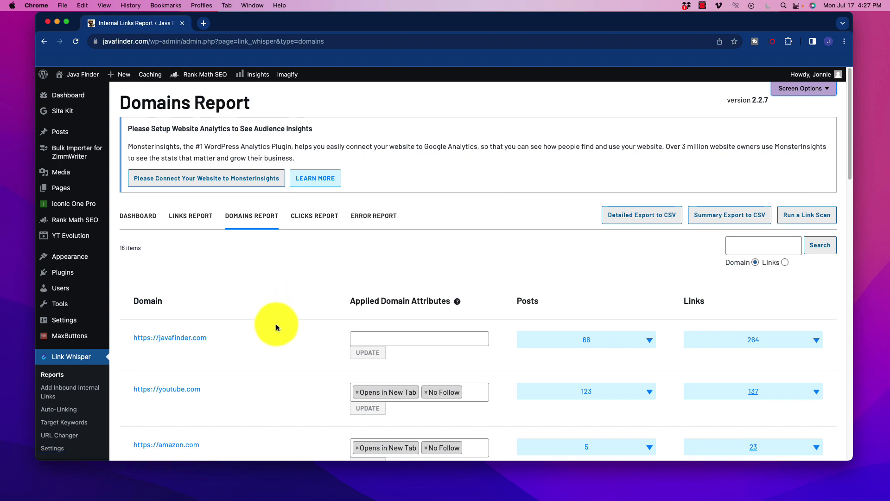
scroll(275, 323, down, 1)
scroll(211, 336, down, 3)
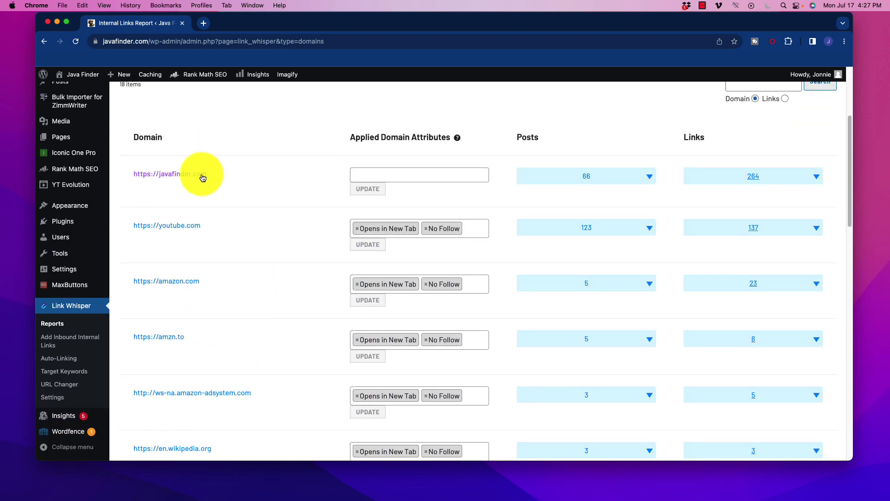
scroll(345, 246, down, 1)
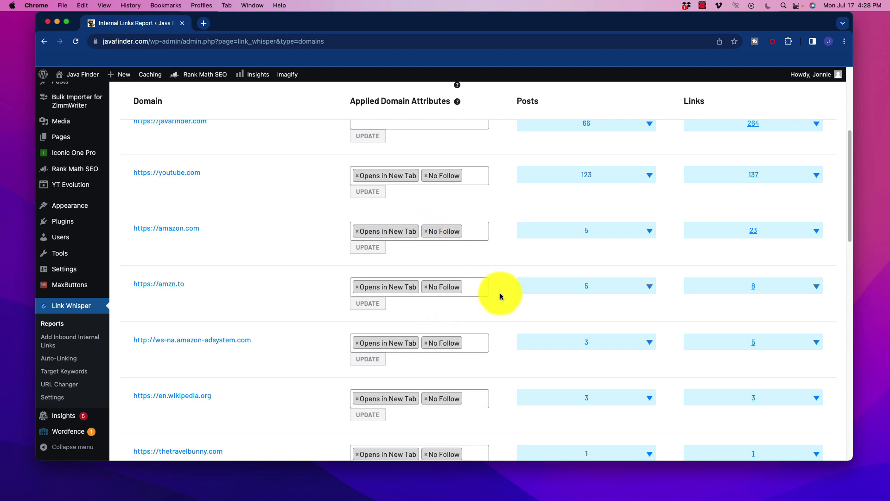
scroll(499, 301, down, 1)
scroll(521, 304, down, 1)
scroll(536, 260, up, 5)
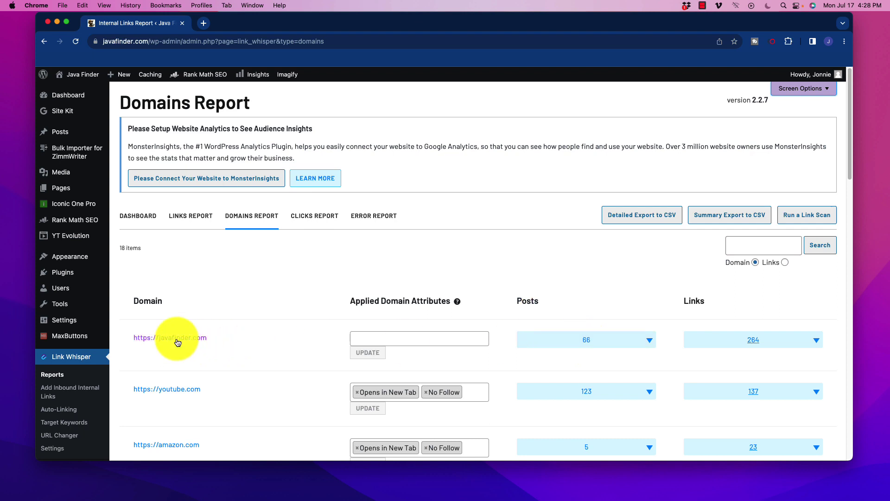
scroll(325, 367, down, 1)
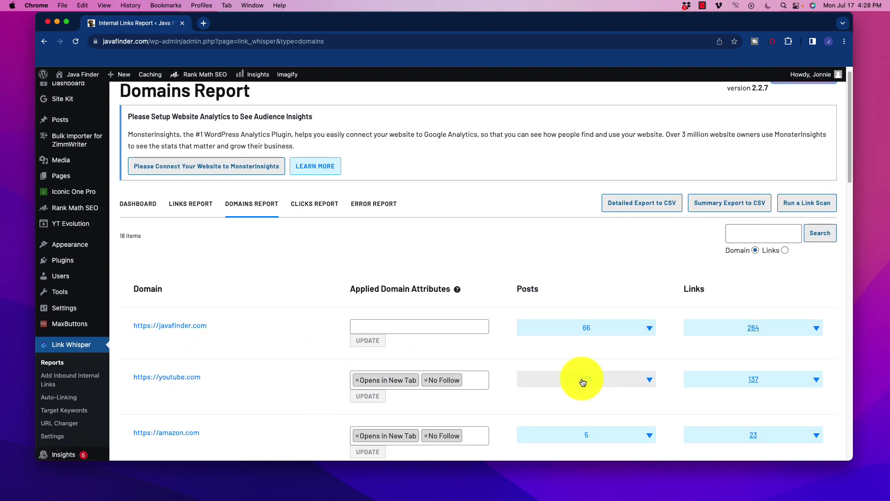
scroll(606, 371, down, 2)
scroll(483, 332, down, 3)
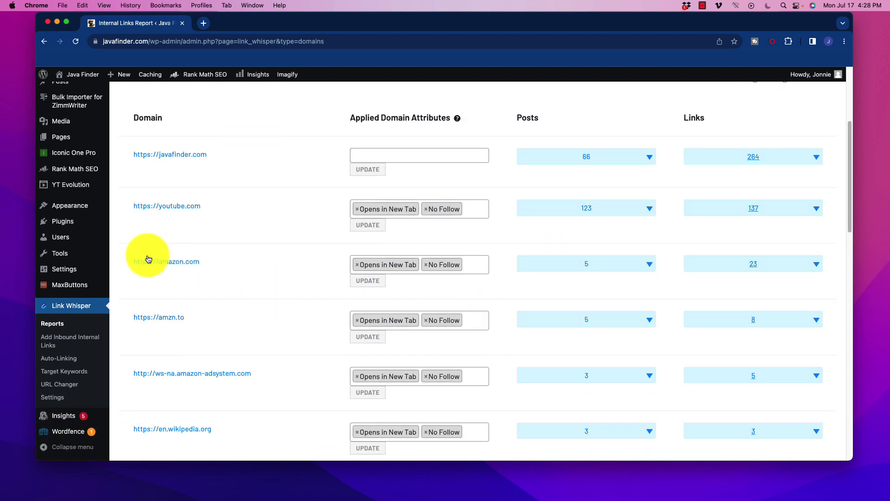
scroll(392, 312, down, 1)
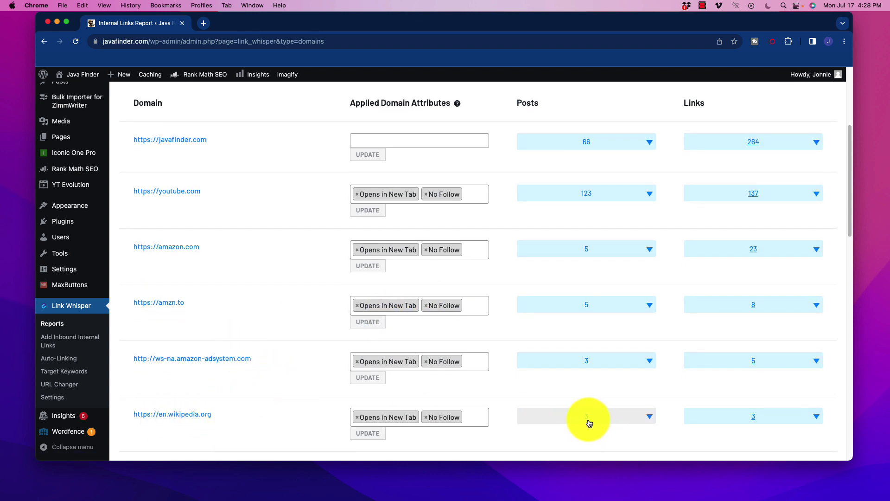
Expand then collapse the list of posts linking to en.wikipedia.org, and scroll back up
click(661, 420)
scroll(640, 371, down, 5)
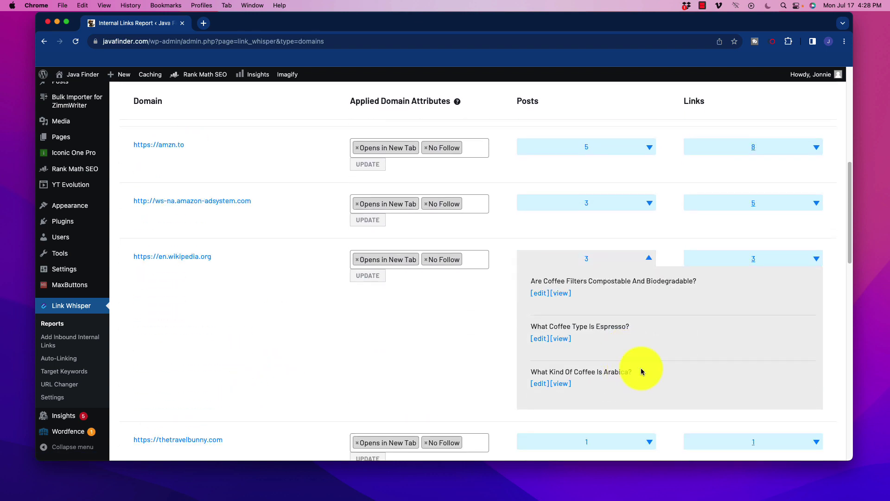
click(659, 258)
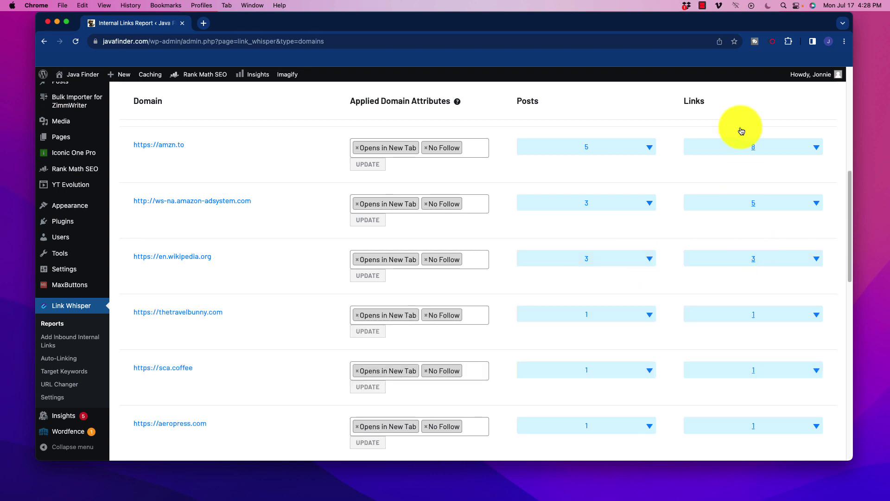
scroll(745, 186, up, 5)
scroll(754, 341, down, 5)
scroll(755, 348, down, 5)
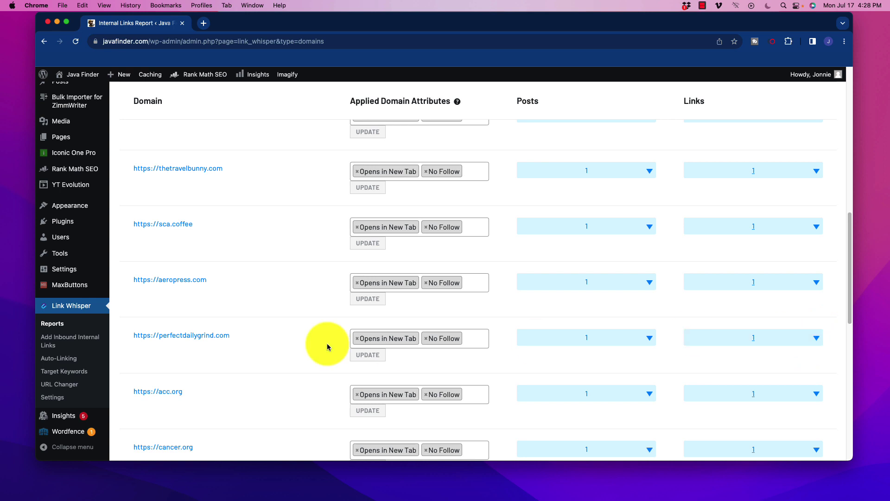
scroll(284, 381, down, 10)
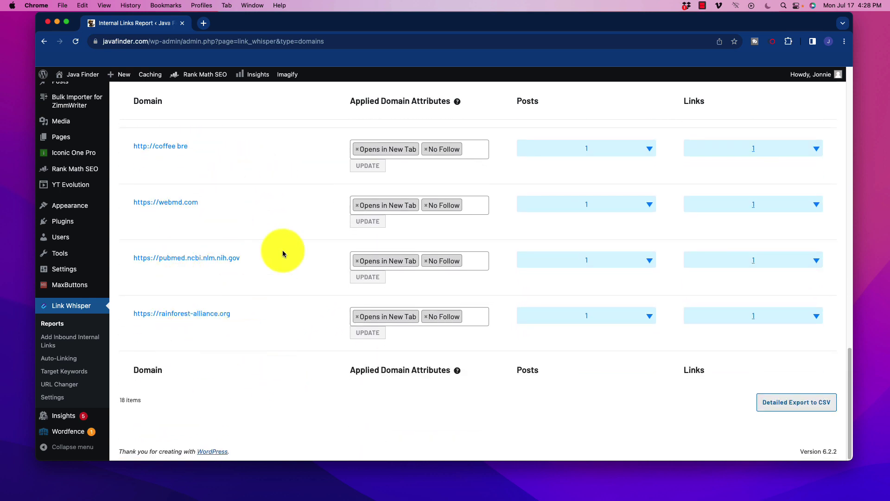
scroll(427, 294, up, 15)
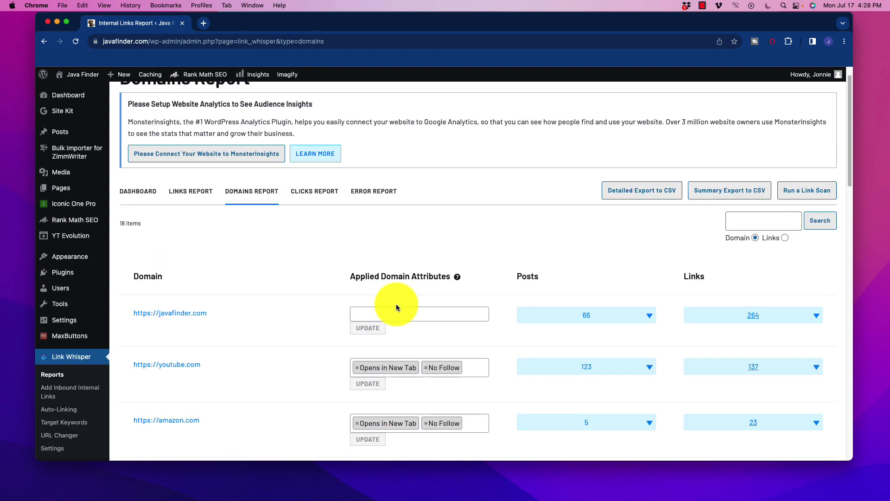
Open the Clicks Report and scroll through link click counts for the 86 posts
click(318, 225)
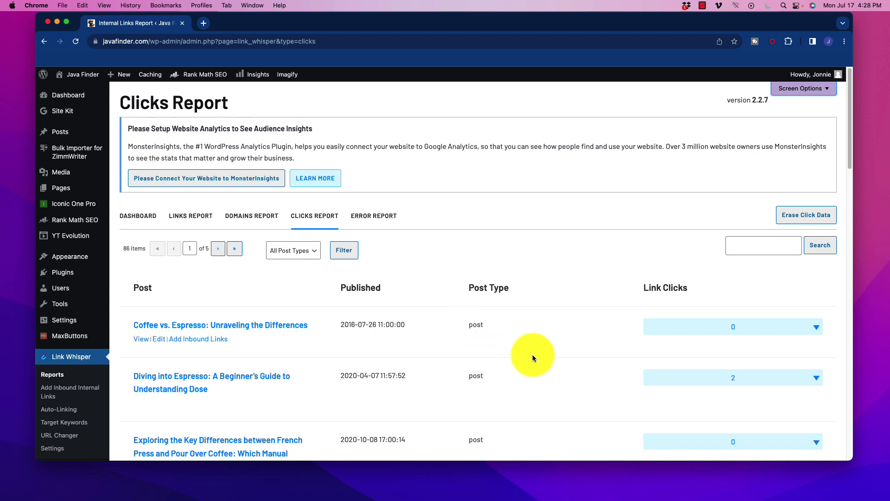
scroll(538, 353, down, 3)
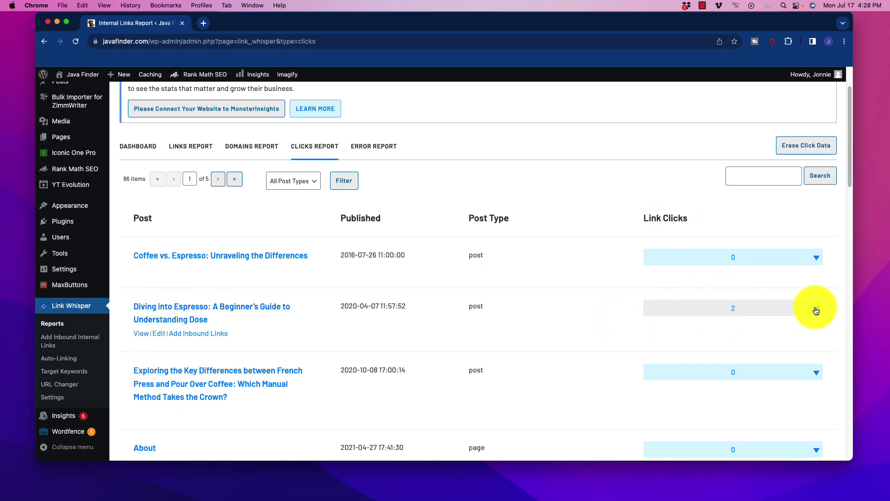
scroll(498, 374, down, 10)
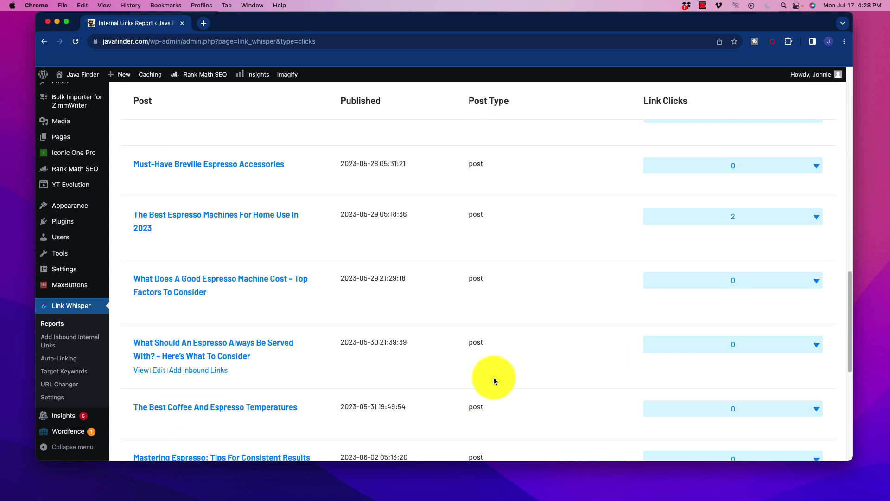
scroll(489, 348, down, 5)
scroll(456, 352, up, 20)
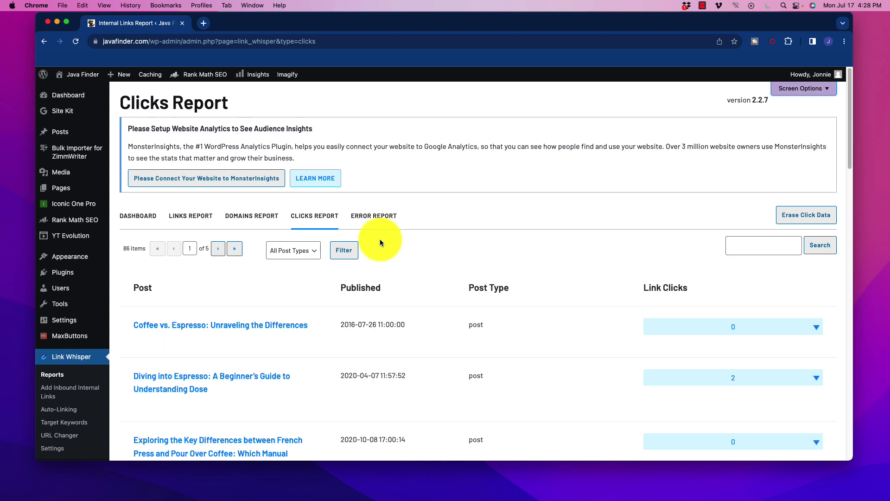
Check the empty Error Report, then return to the Dashboard's stats and internal-vs-external chart
click(375, 218)
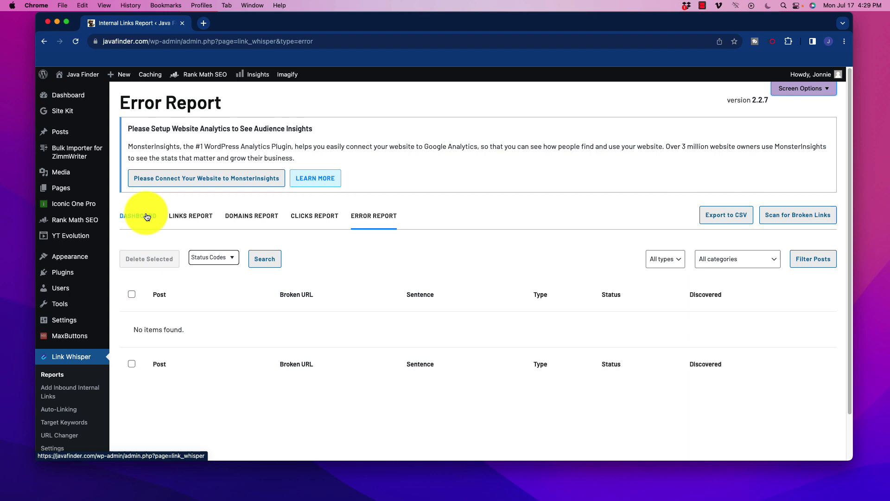
click(147, 216)
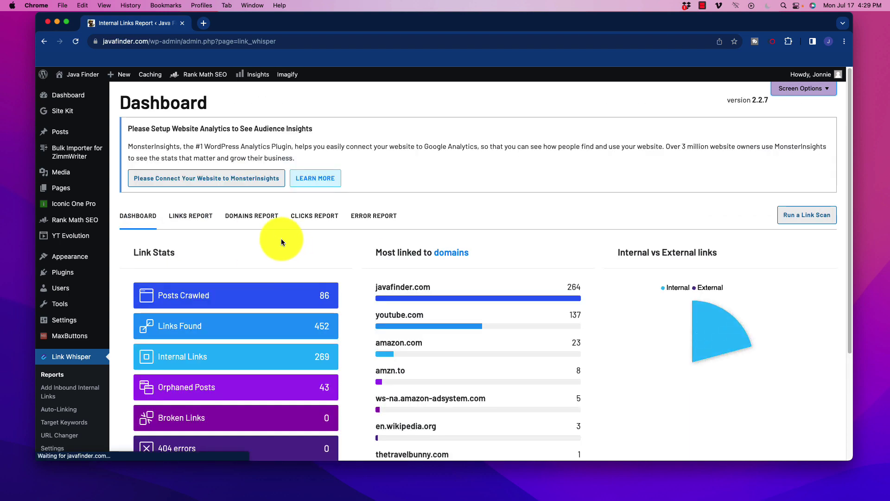
scroll(348, 290, down, 3)
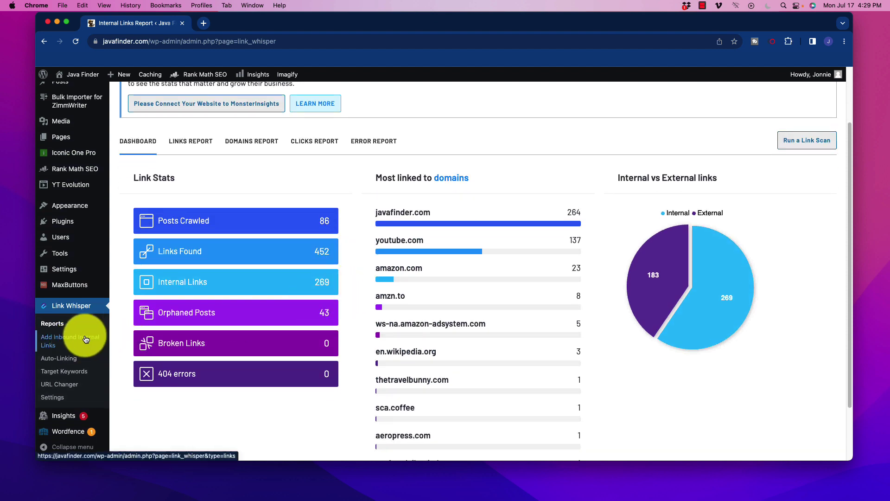
click(60, 335)
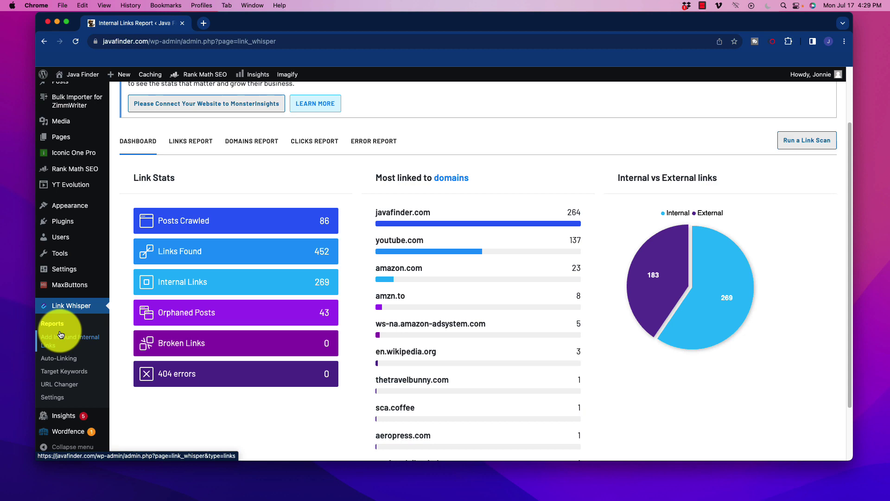
Open Auto-Linking and scroll its seven keyword rules, such as robusta with 8 links
click(59, 358)
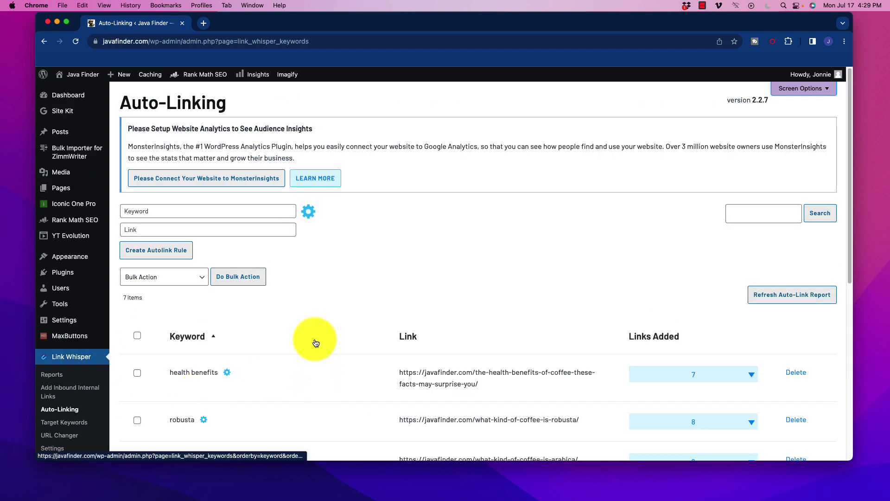
scroll(313, 303, down, 2)
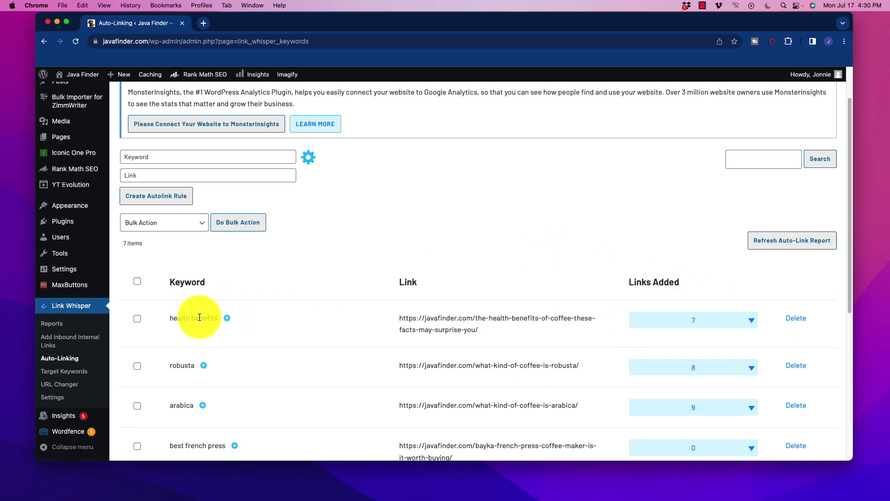
Show the health benefits rule's settings, with only-link-once-per-post enabled
click(229, 321)
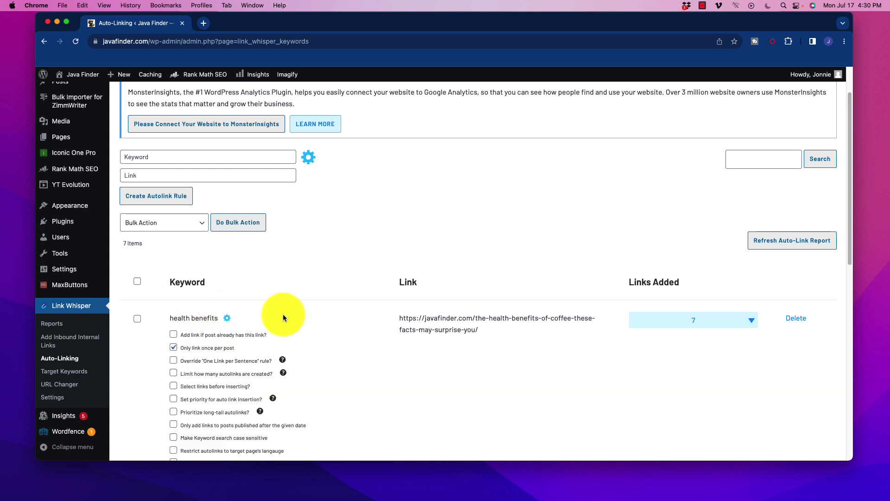
scroll(283, 314, down, 3)
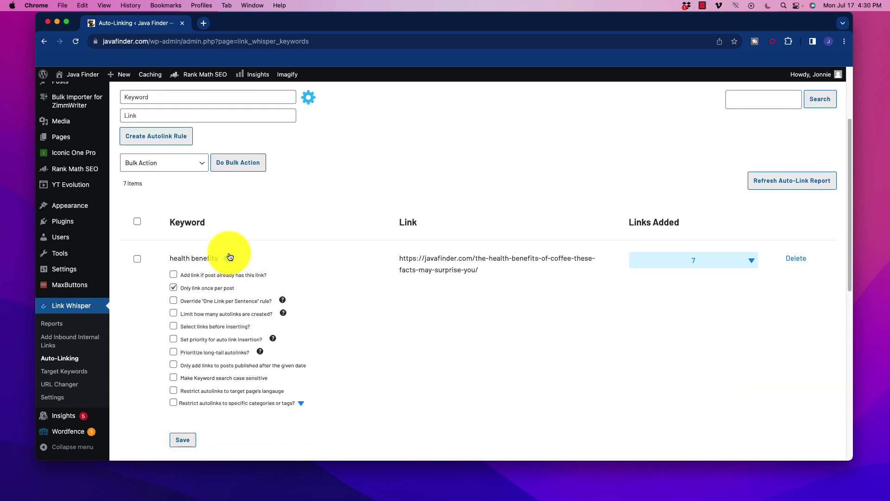
scroll(321, 281, down, 2)
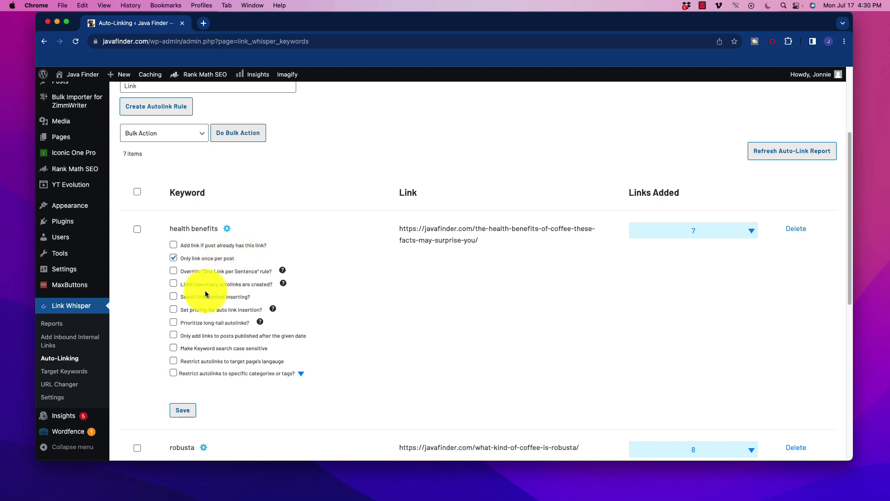
mouse_move(283, 283)
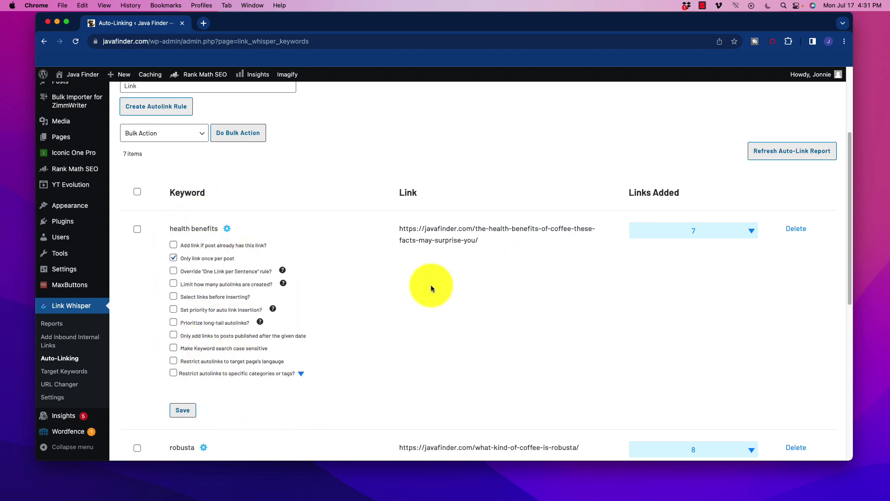
Highlight the arabica keyword and its linked URL in the rule list
scroll(427, 285, down, 6)
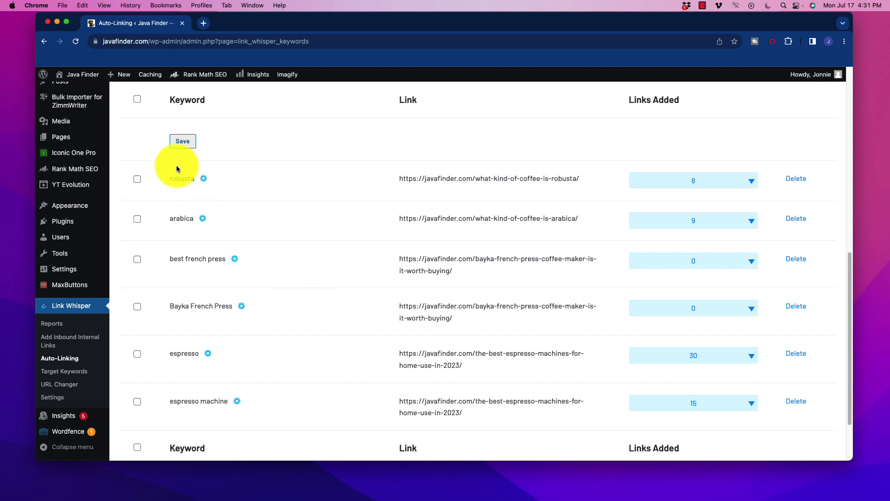
drag(170, 218, 192, 219)
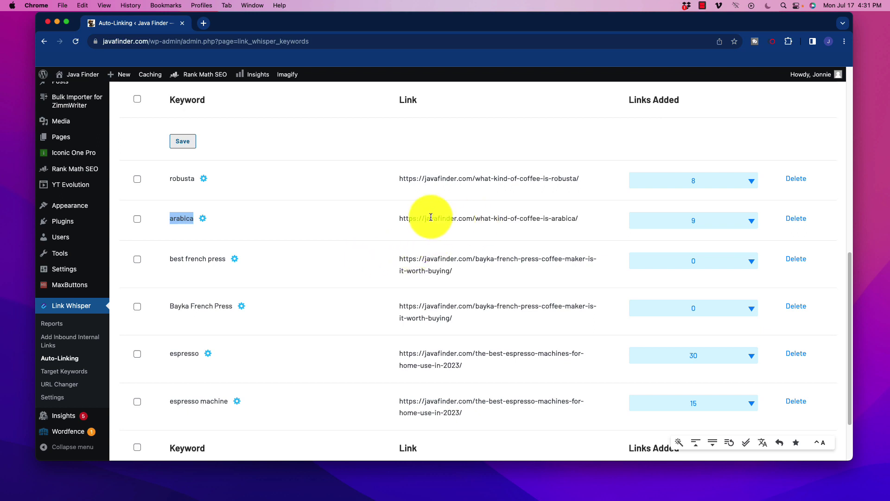
drag(400, 219, 582, 226)
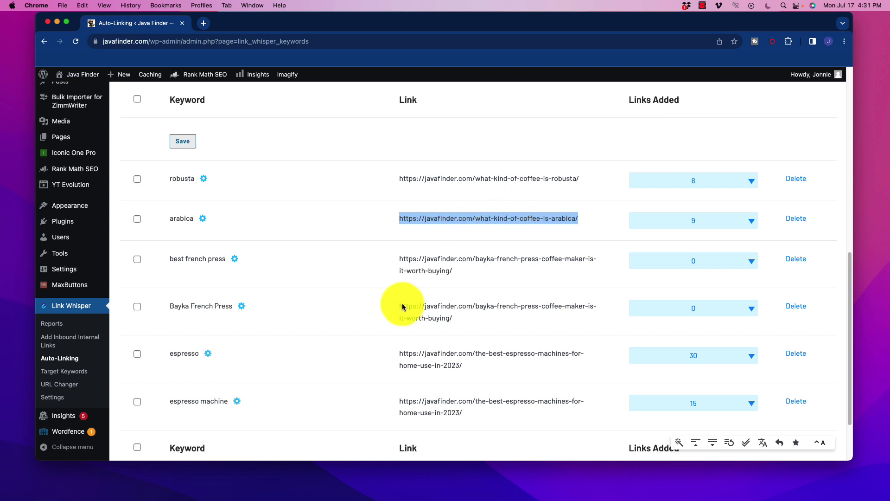
scroll(301, 361, down, 3)
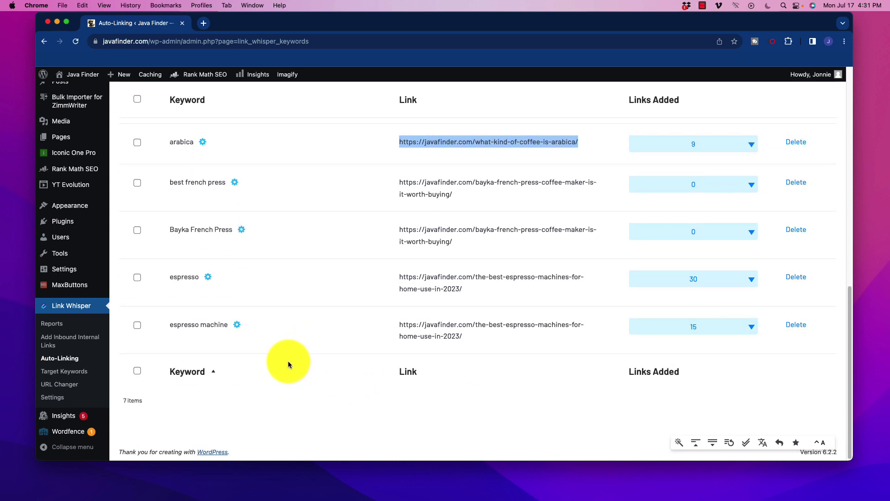
scroll(288, 361, up, 10)
scroll(282, 357, down, 4)
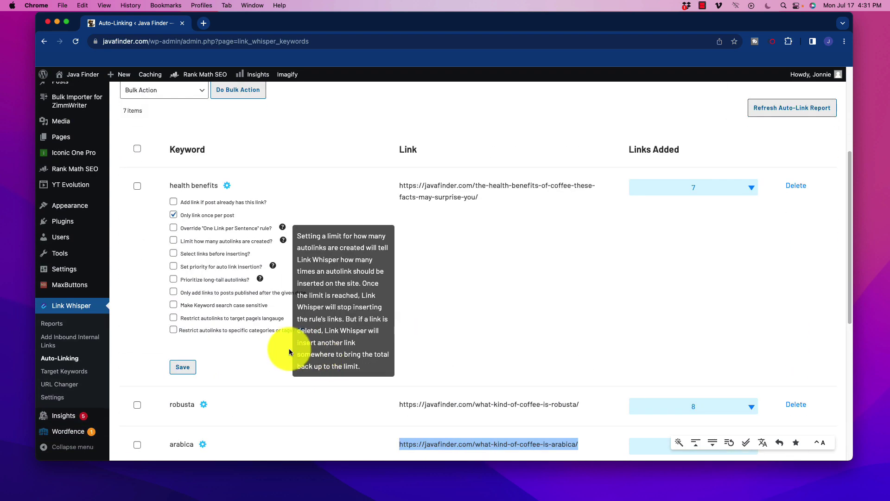
scroll(250, 389, down, 2)
scroll(254, 390, up, 6)
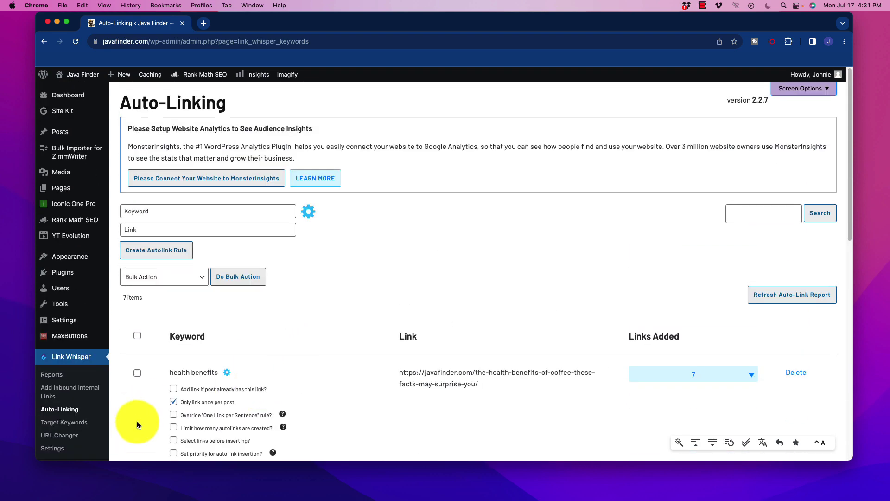
Open Target Keywords and review each post's organic traffic and keyword counts per source
click(61, 422)
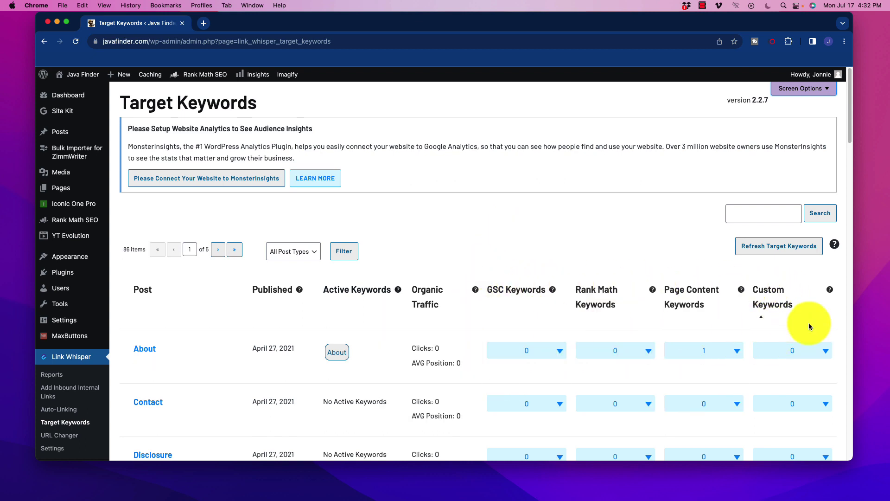
mouse_move(481, 320)
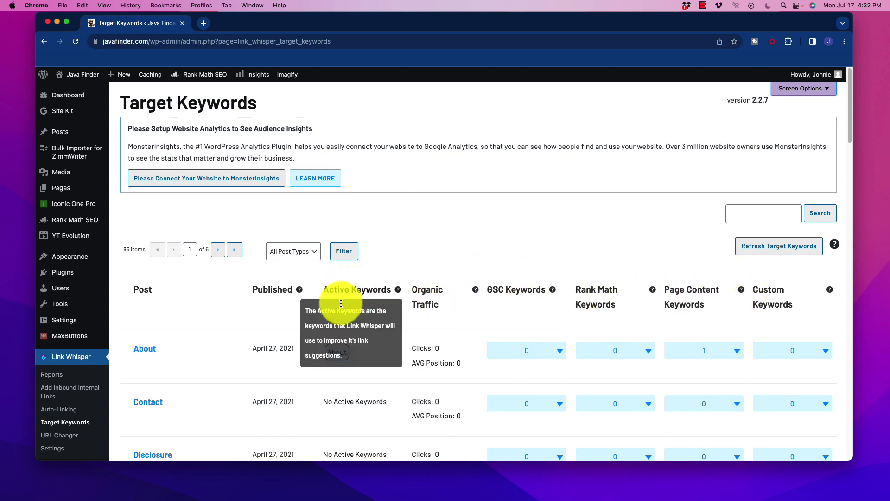
scroll(464, 313, down, 5)
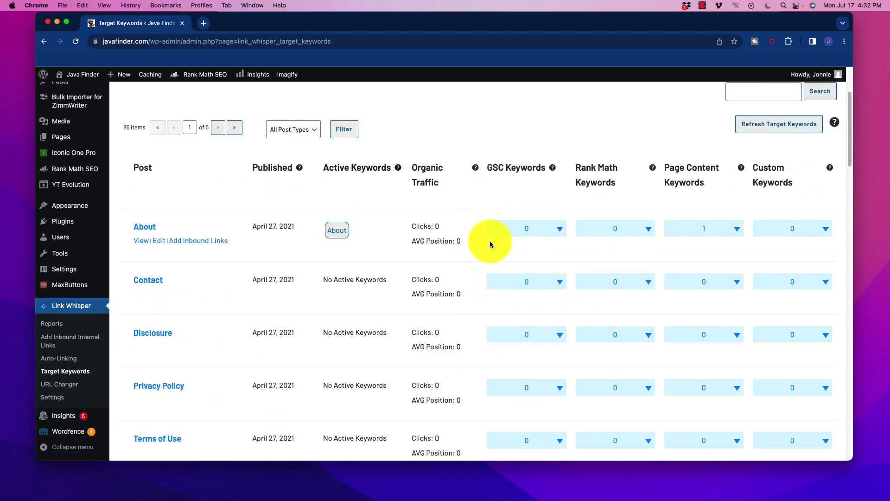
scroll(455, 237, up, 5)
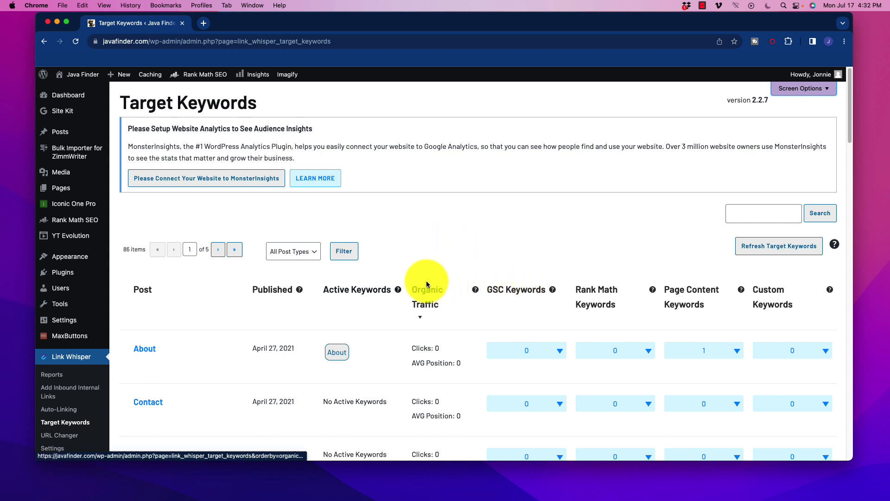
Open the URL Changer, which has no changed URLs listed yet
click(70, 435)
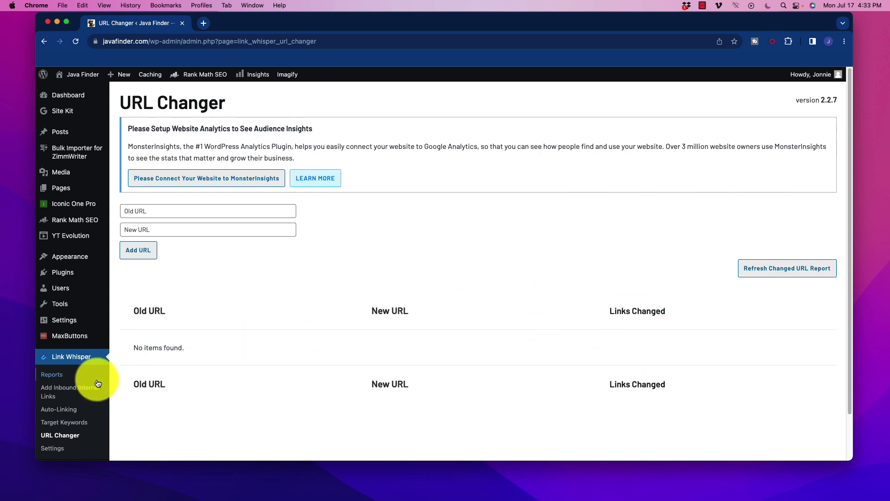
Check the internal links report, then list the 43 orphaned posts with no inbound links
click(64, 390)
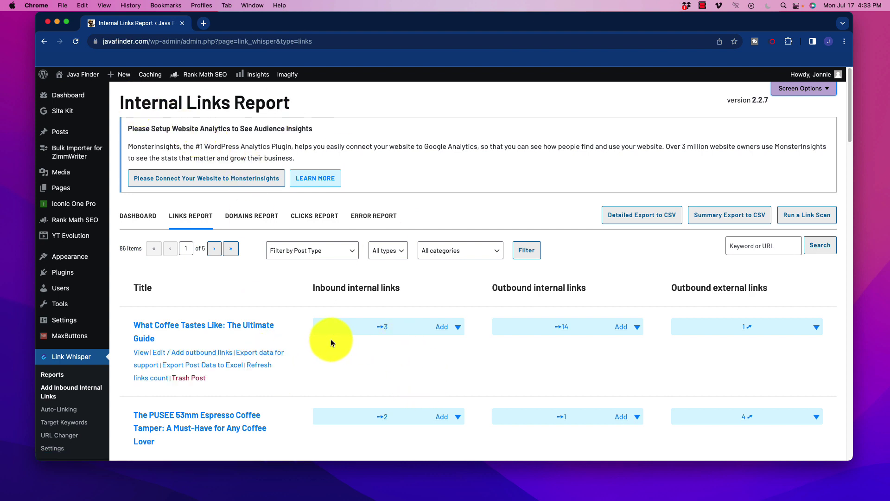
scroll(228, 315, down, 3)
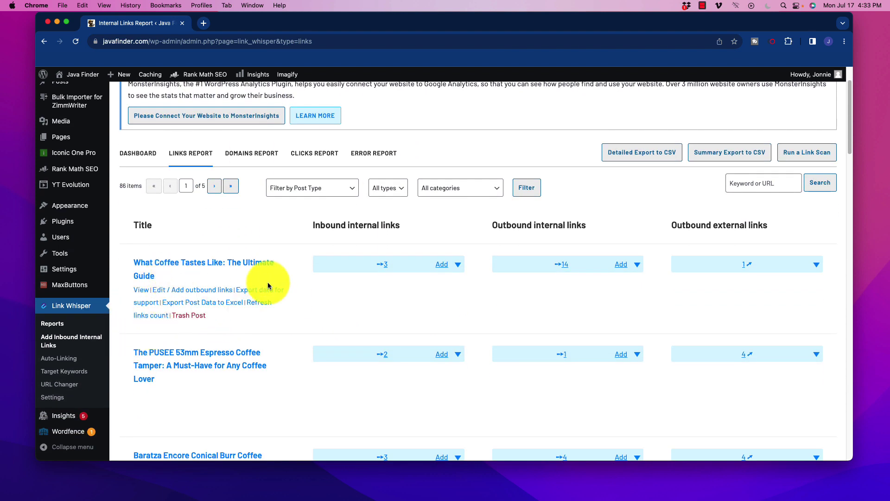
click(52, 328)
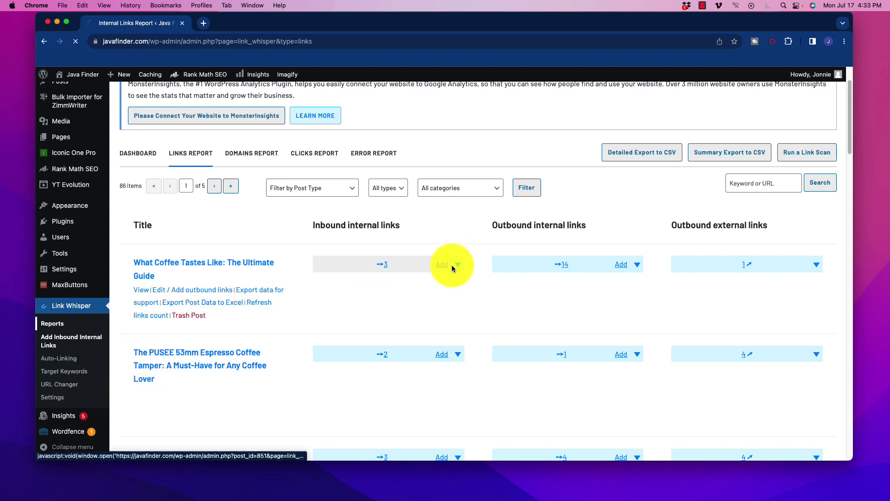
click(229, 390)
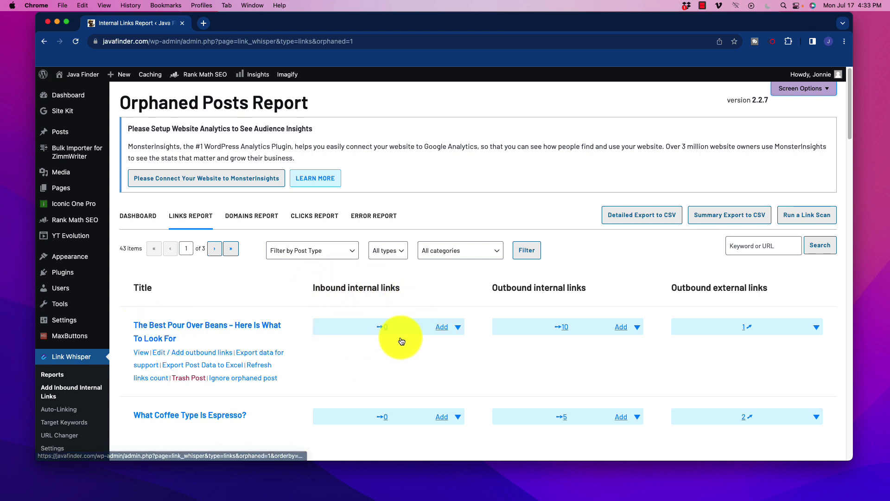
click(459, 328)
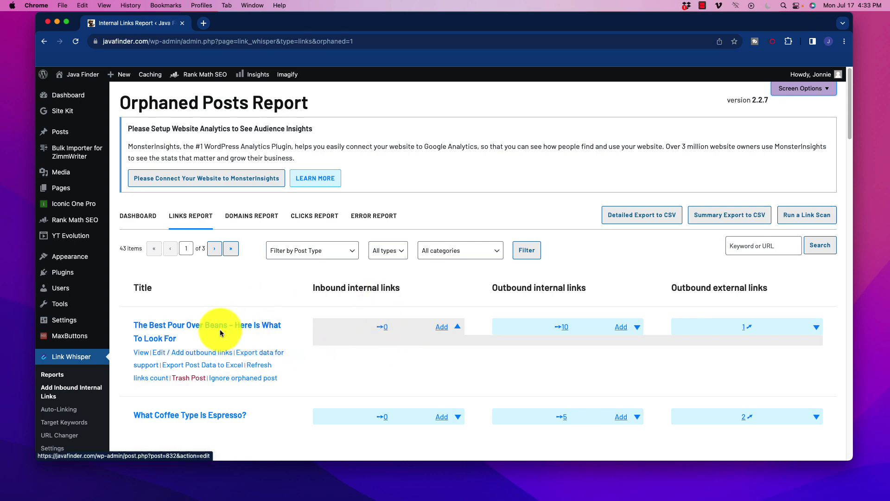
Review the inbound suggestions for The Best Pour Over Beans, highlighting the keyword filter heading
click(440, 327)
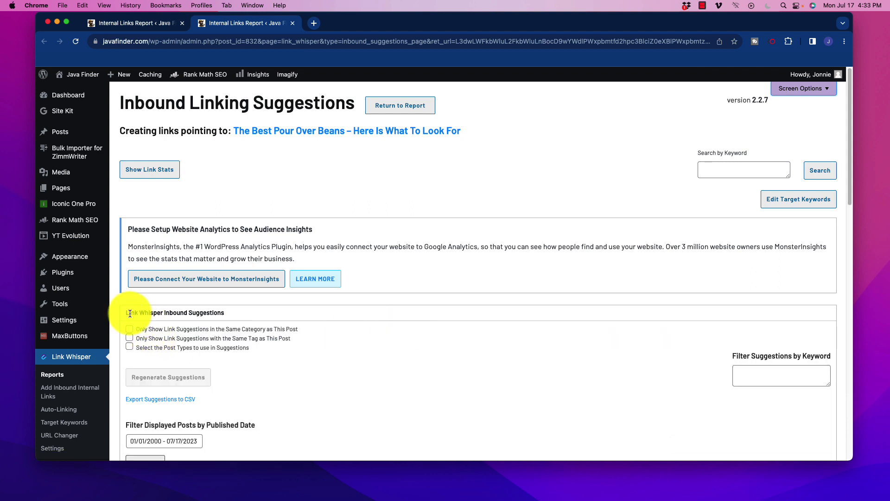
drag(134, 315, 225, 320)
scroll(380, 367, down, 1)
scroll(381, 366, down, 5)
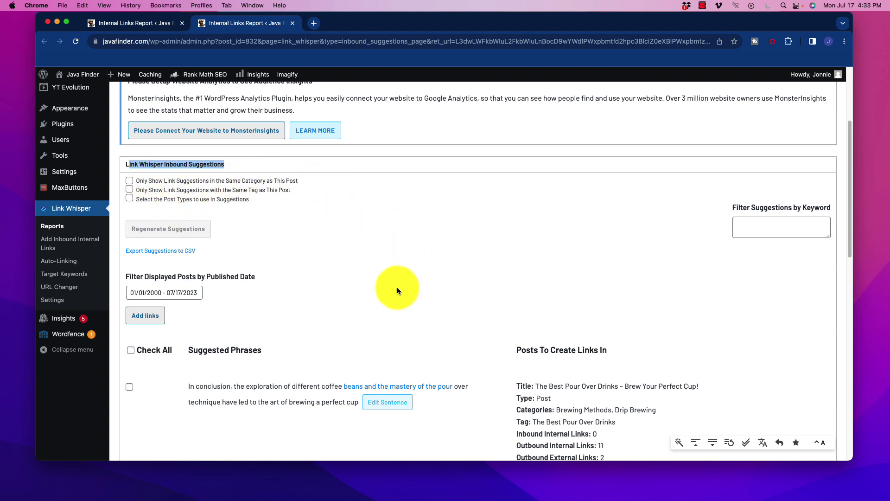
scroll(397, 288, down, 3)
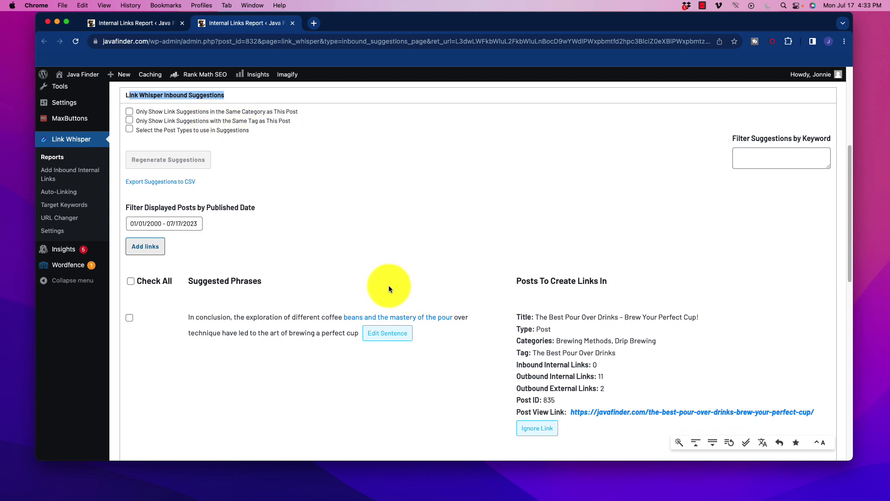
drag(736, 139, 636, 141)
click(249, 294)
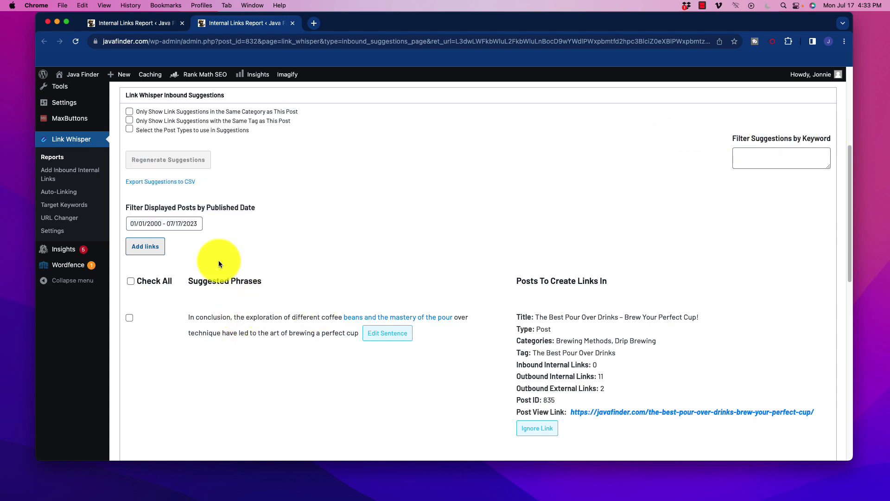
scroll(210, 257, up, 5)
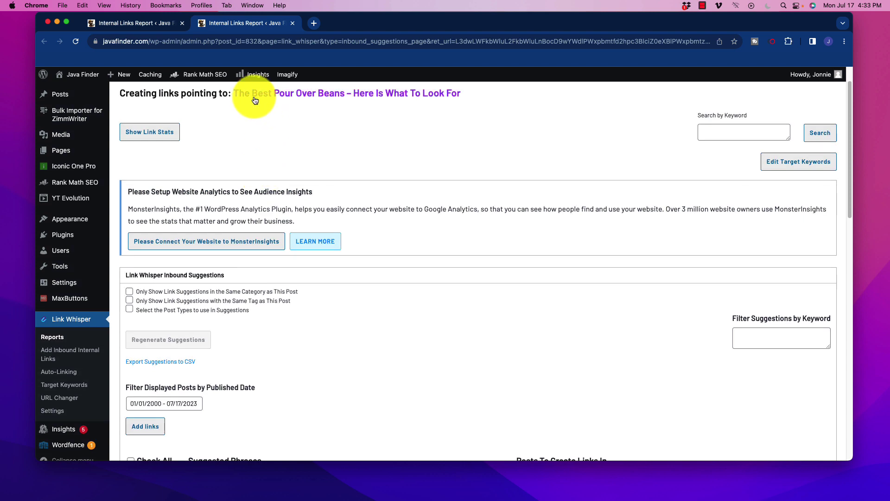
scroll(603, 273, down, 2)
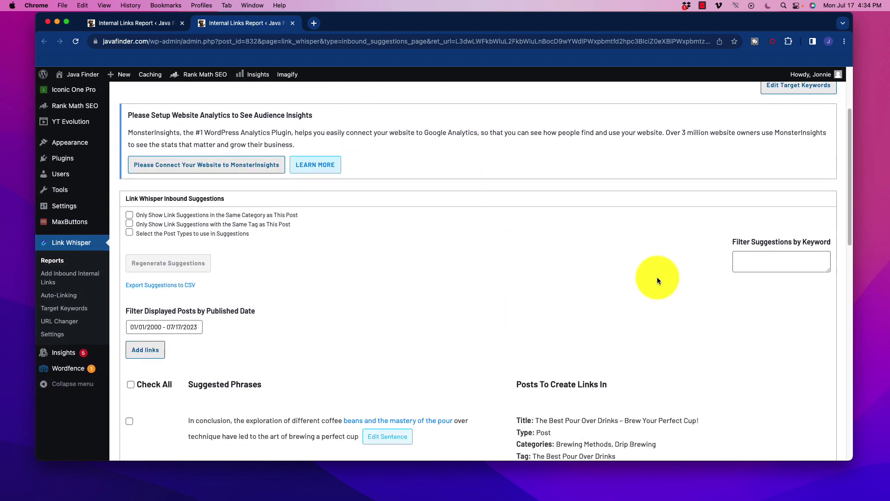
click(779, 263)
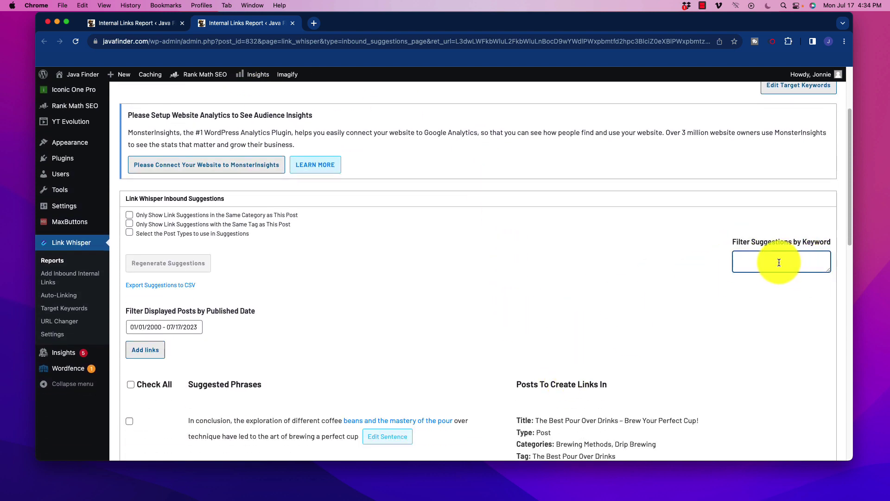
text(pour over bb)
text(ans)
scroll(459, 275, down, 3)
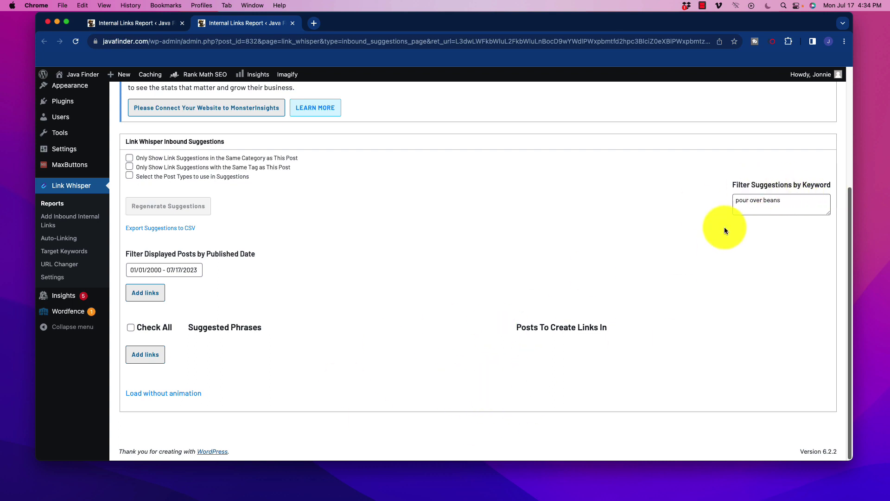
drag(799, 199, 732, 204)
key(BackSpace)
scroll(331, 343, down, 3)
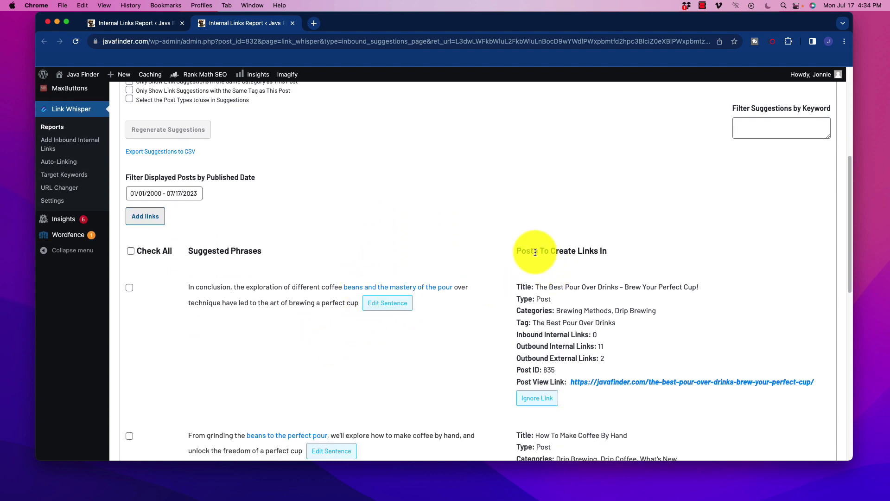
scroll(474, 332, down, 3)
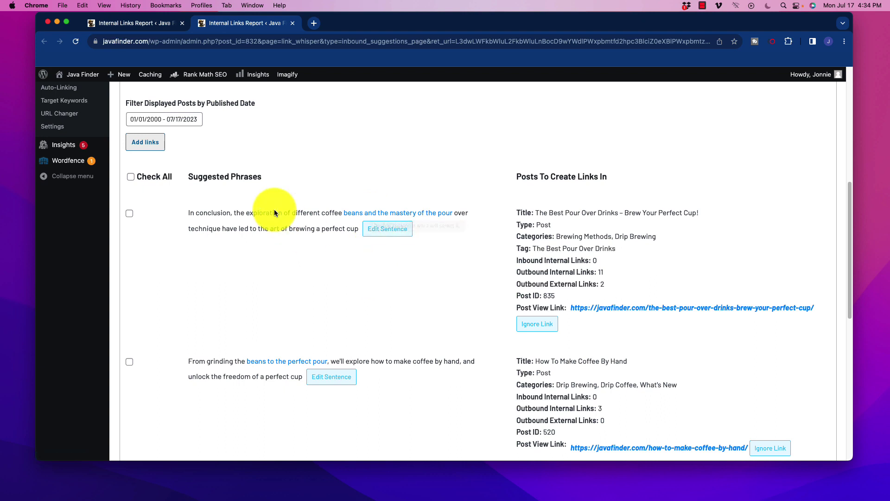
click(392, 229)
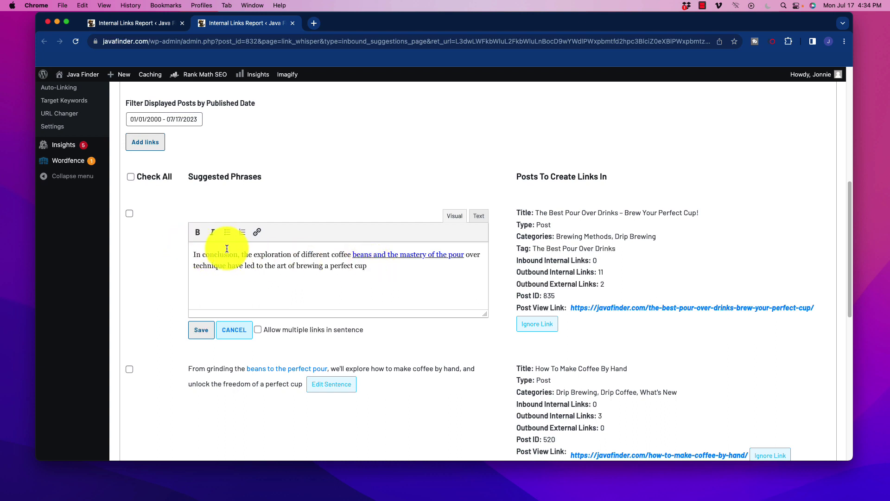
click(395, 255)
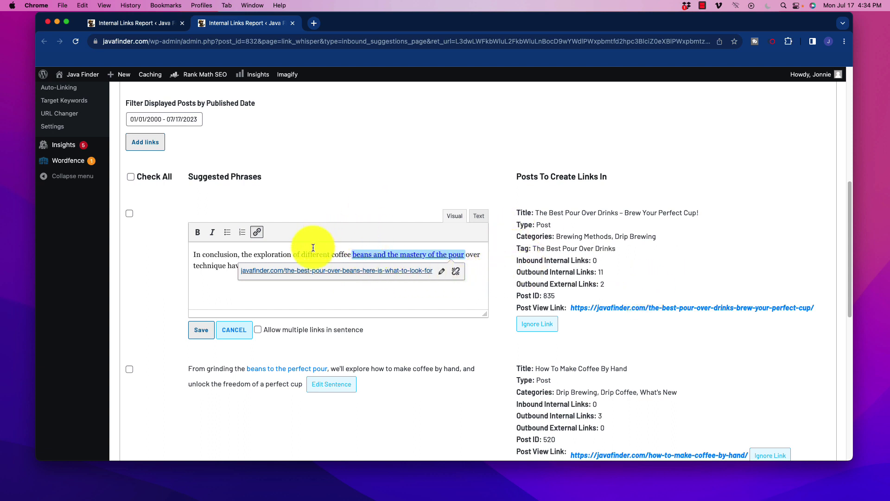
click(341, 254)
click(403, 255)
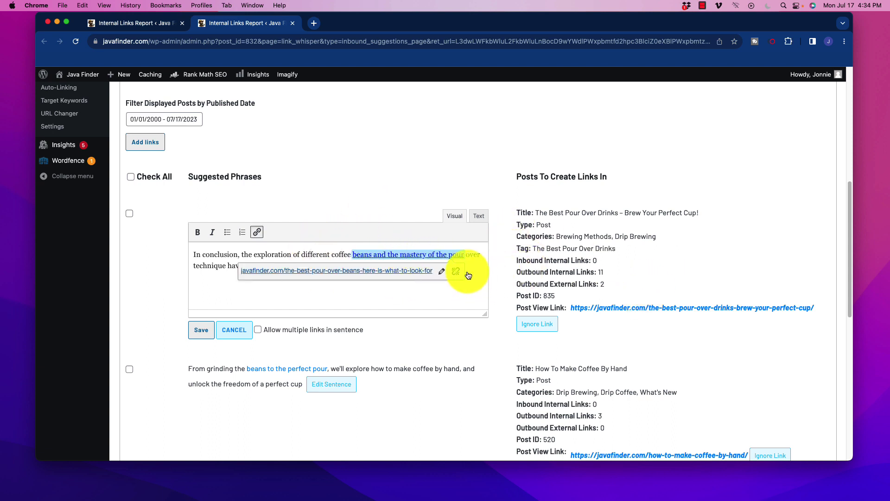
click(331, 255)
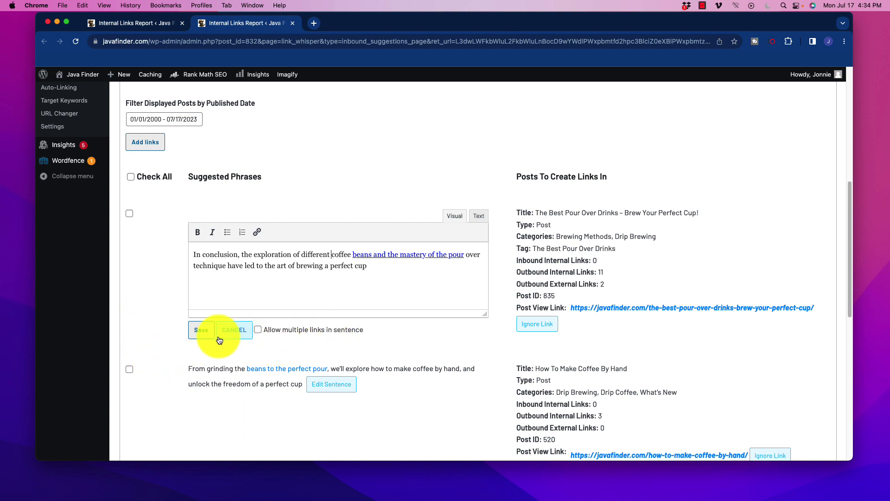
click(241, 332)
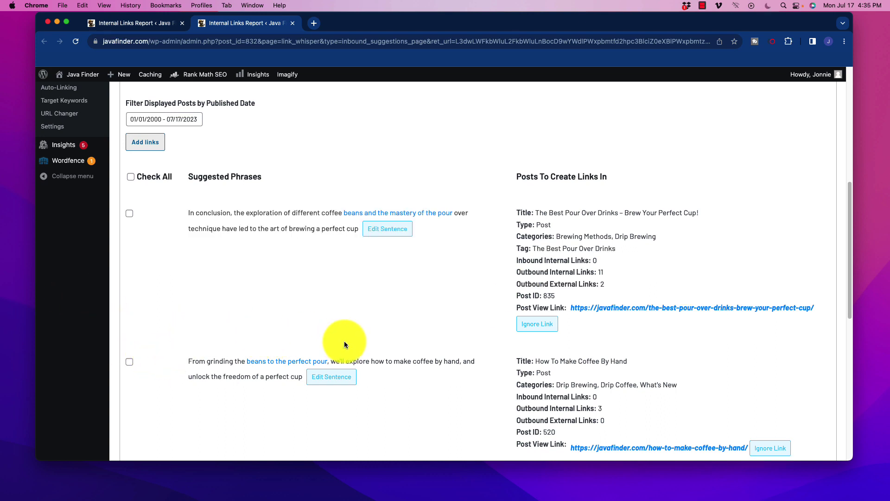
scroll(364, 309, down, 5)
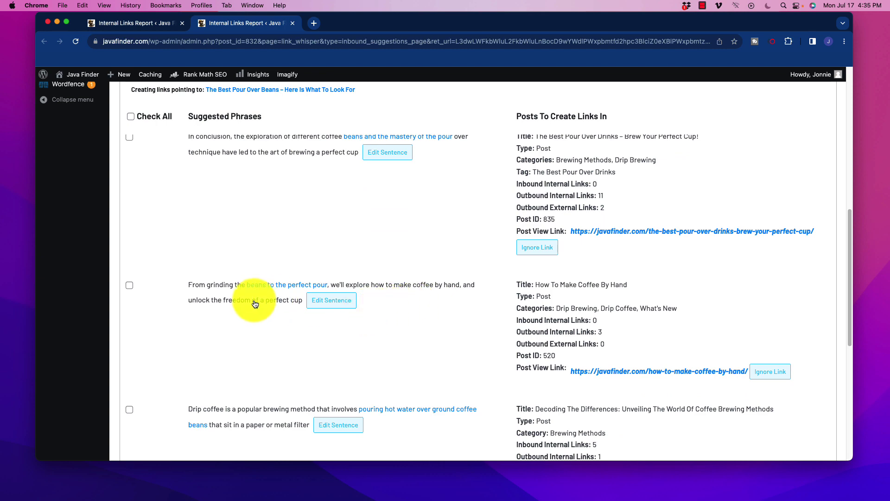
scroll(398, 278, down, 3)
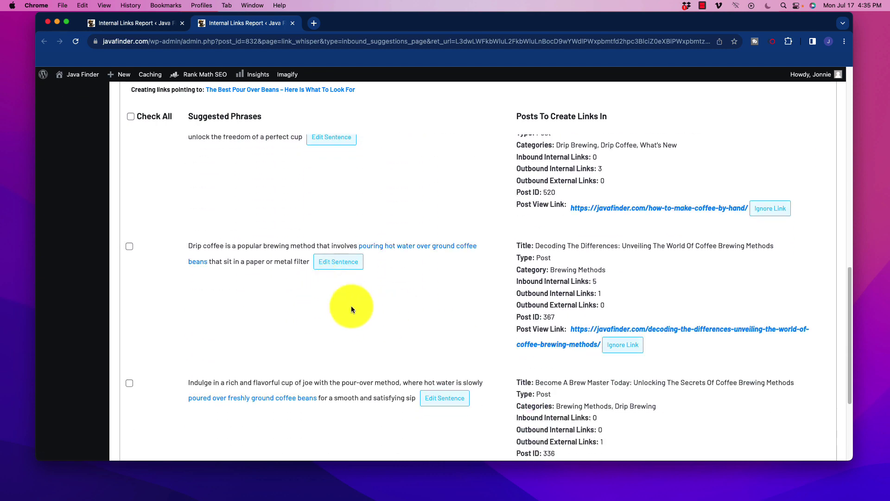
scroll(351, 262, up, 2)
scroll(351, 264, up, 2)
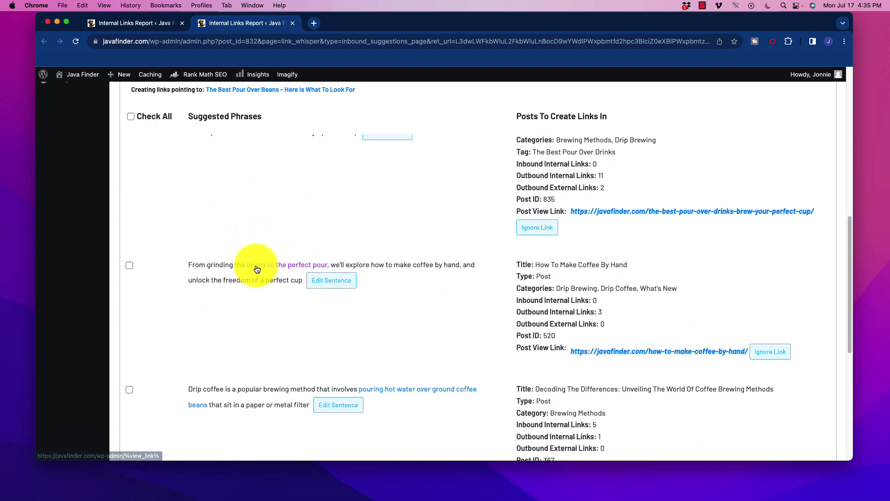
scroll(464, 278, up, 10)
scroll(445, 297, down, 2)
scroll(441, 303, down, 7)
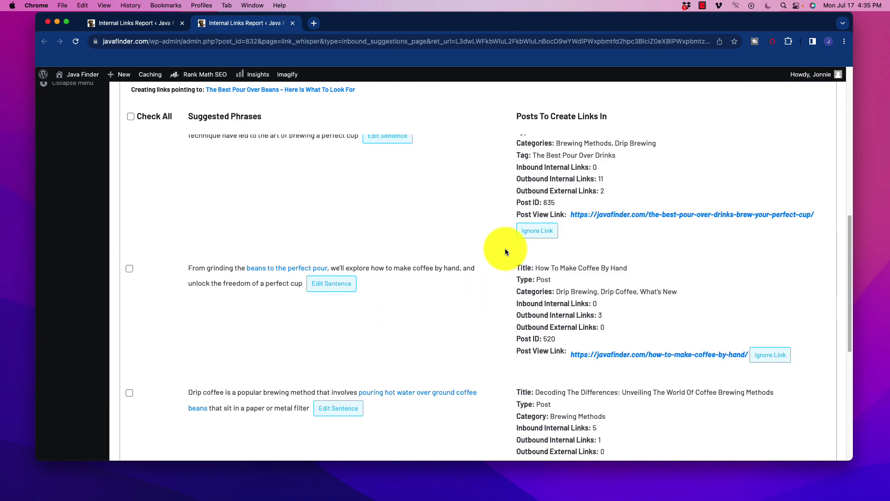
scroll(464, 209, up, 8)
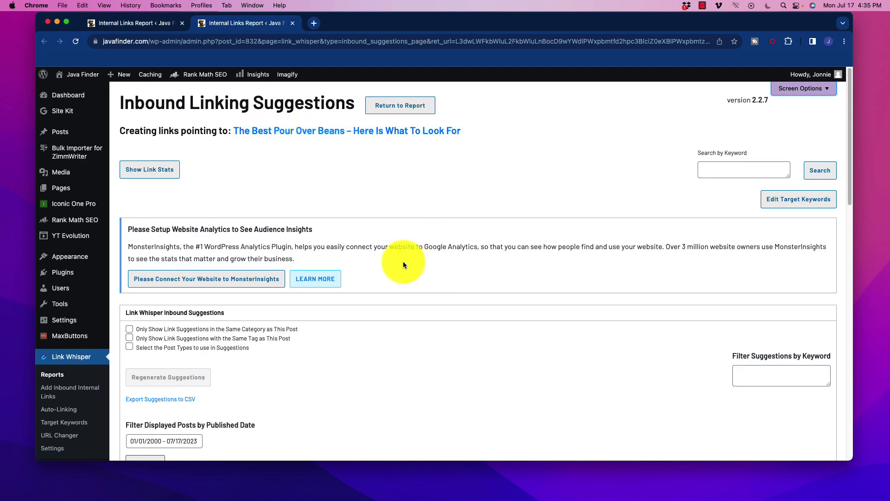
scroll(394, 278, down, 8)
scroll(372, 290, down, 3)
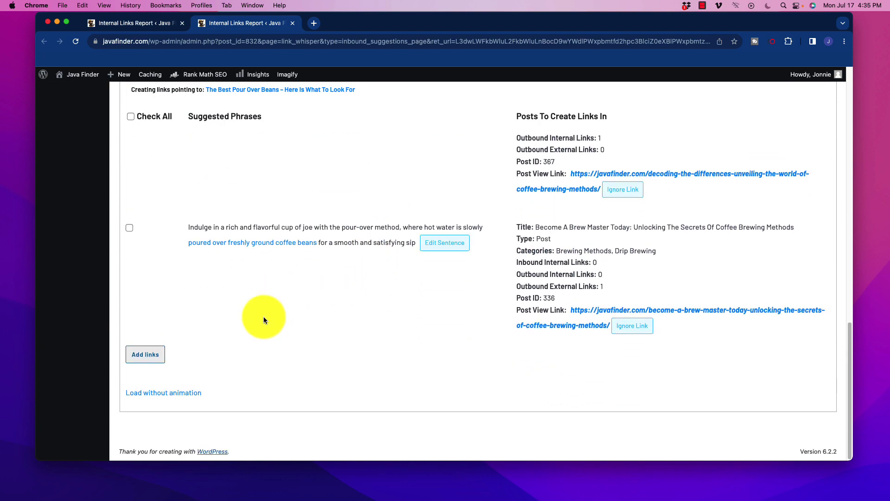
scroll(276, 349, up, 10)
scroll(279, 344, down, 10)
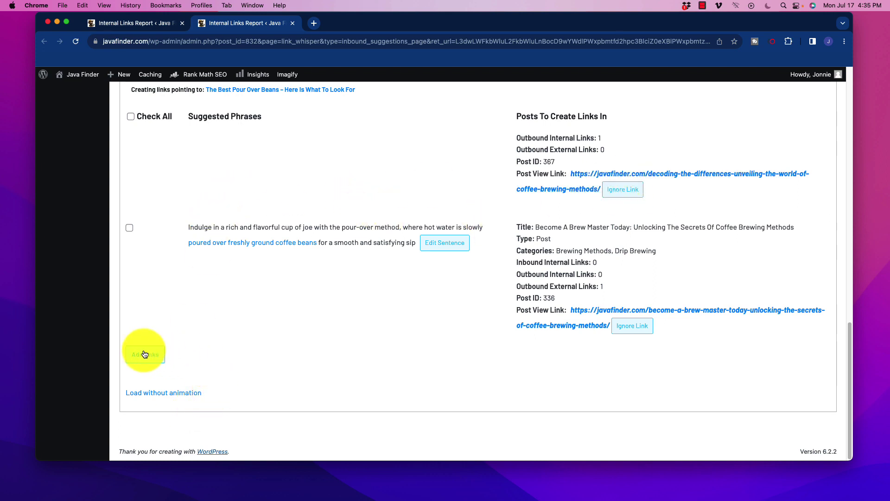
scroll(418, 324, up, 15)
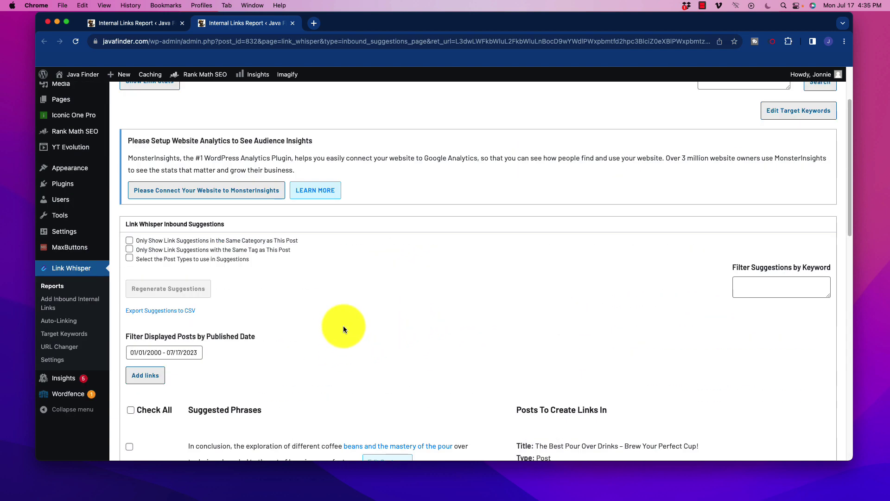
Review the Dashboard stats: 86 posts crawled, 452 links, 43 orphaned posts, top-linked domains
click(52, 286)
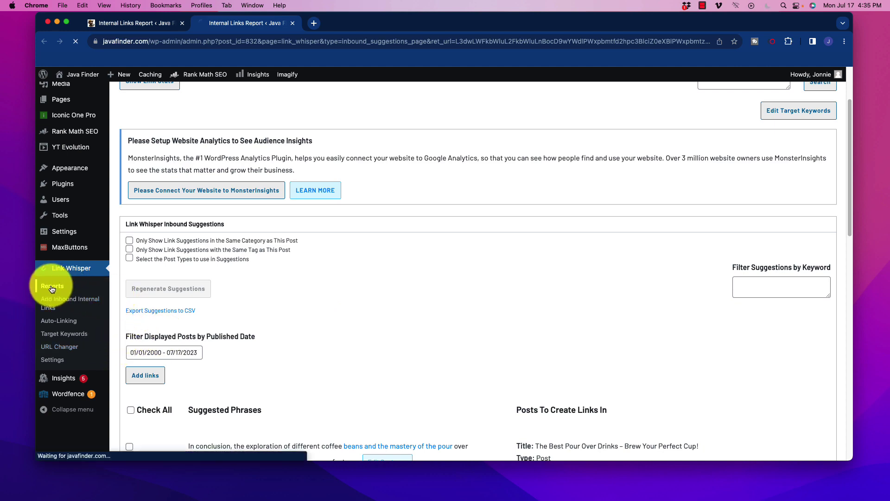
scroll(228, 408, down, 3)
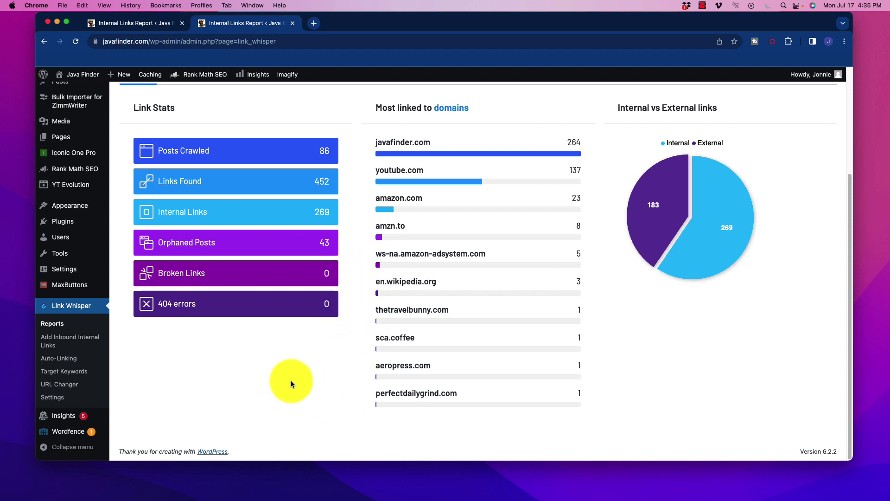
scroll(325, 377, up, 5)
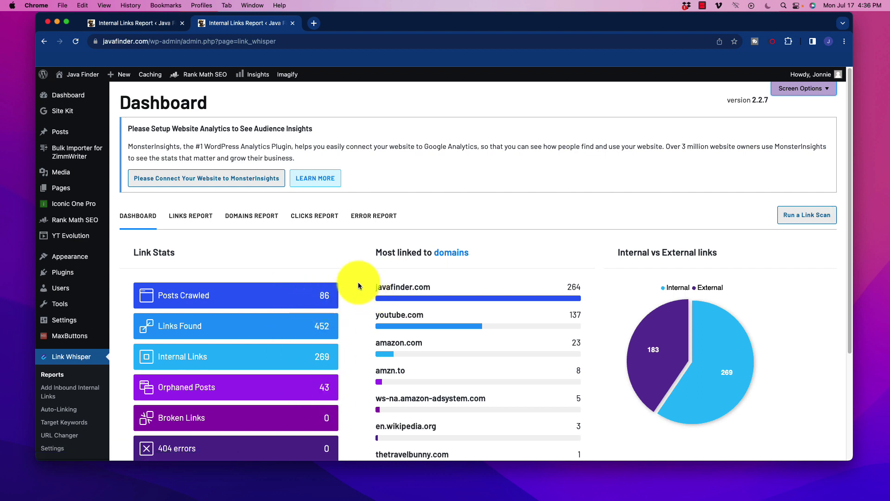
scroll(359, 285, down, 3)
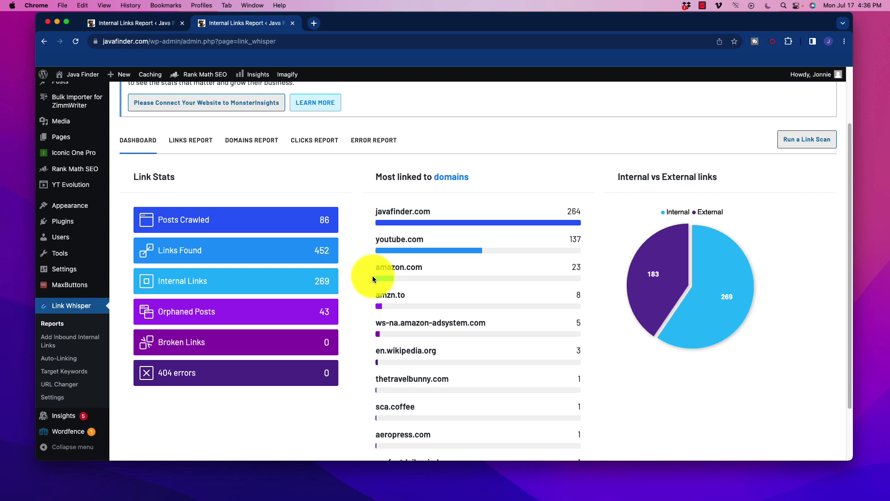
scroll(363, 273, up, 3)
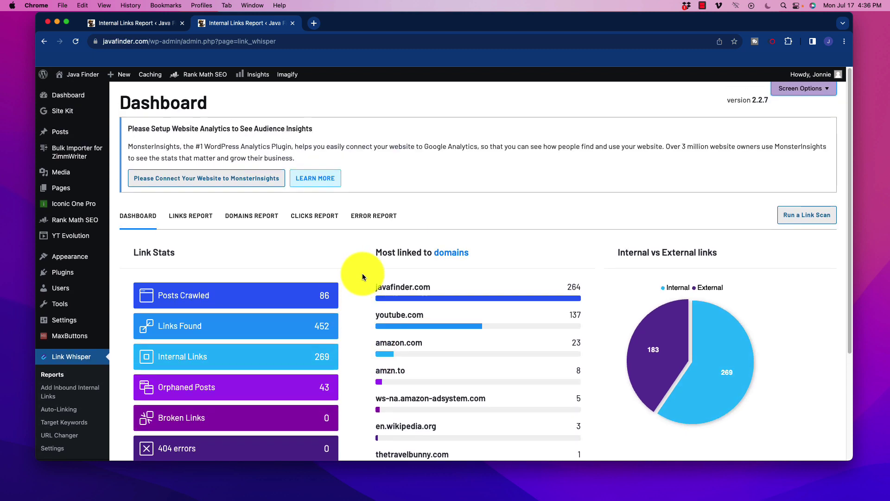